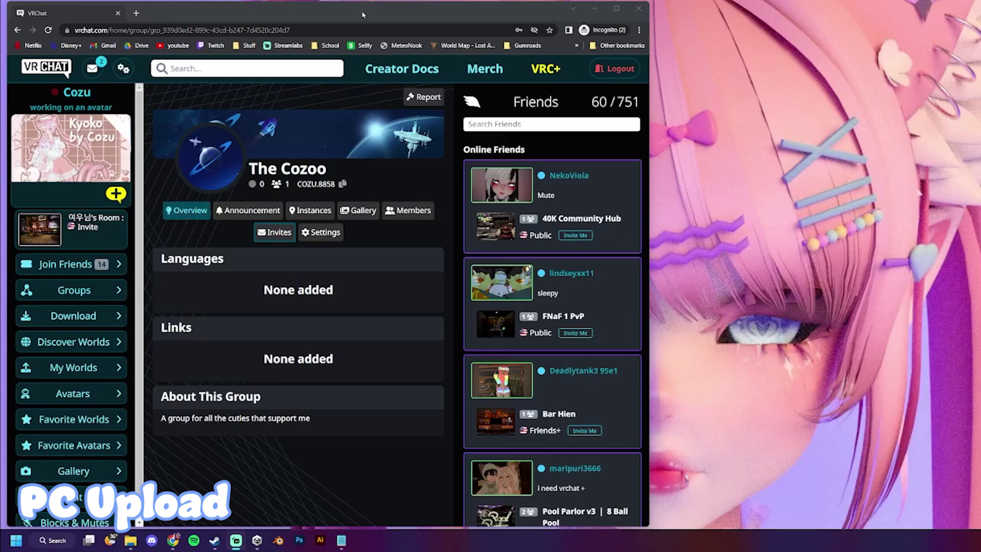
# - Download the VRChat Creator Companion installer from the VRChat download page
pyautogui.moveTo(363, 14); pyautogui.dragTo(357, 17)
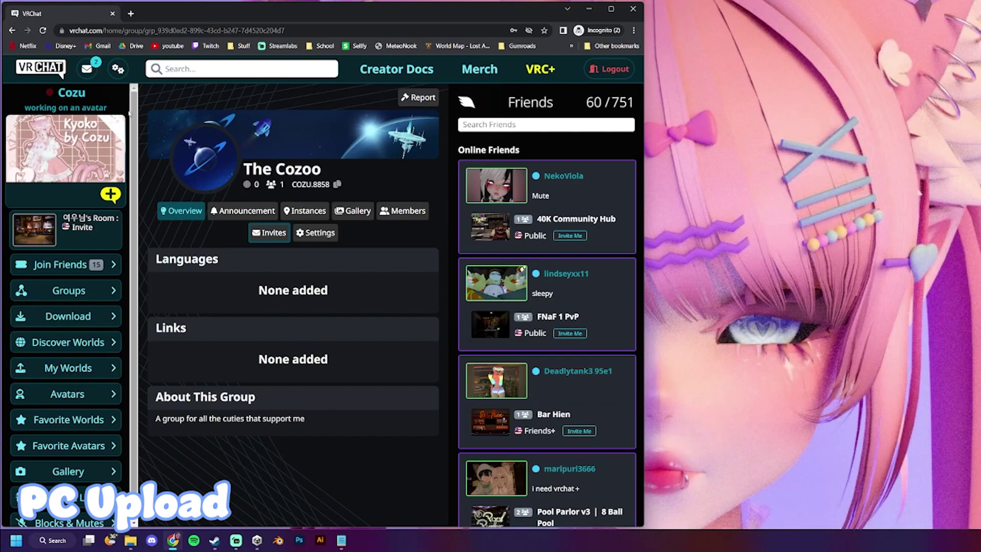
pyautogui.click(65, 320)
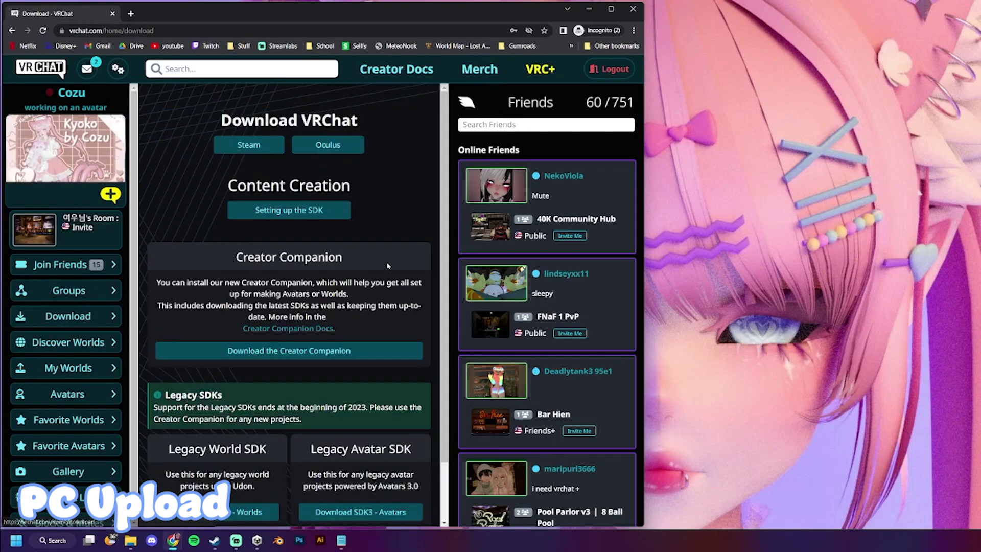
pyautogui.click(273, 357)
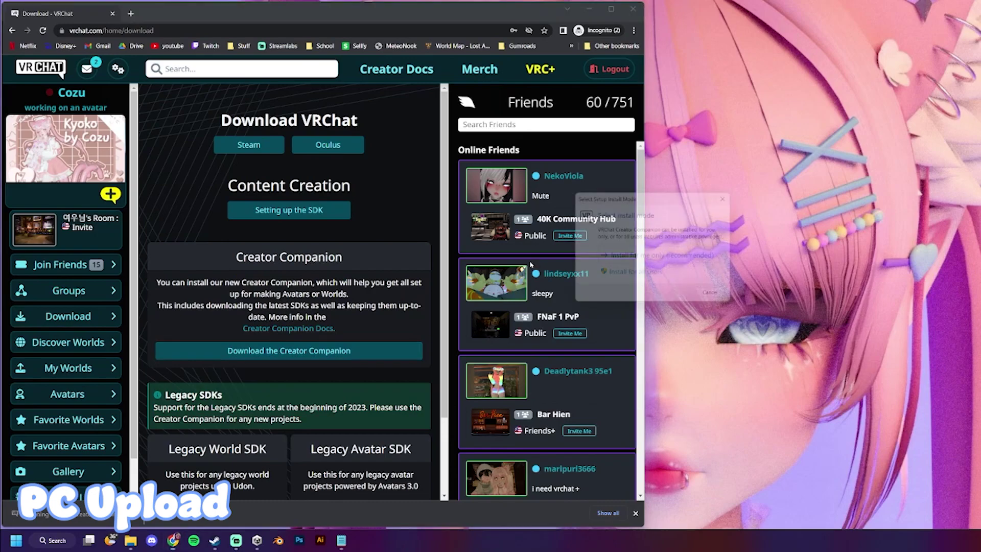
# - Install the Creator Companion for the current user only, accepting the licence and default Start Menu folder
pyautogui.click(679, 258)
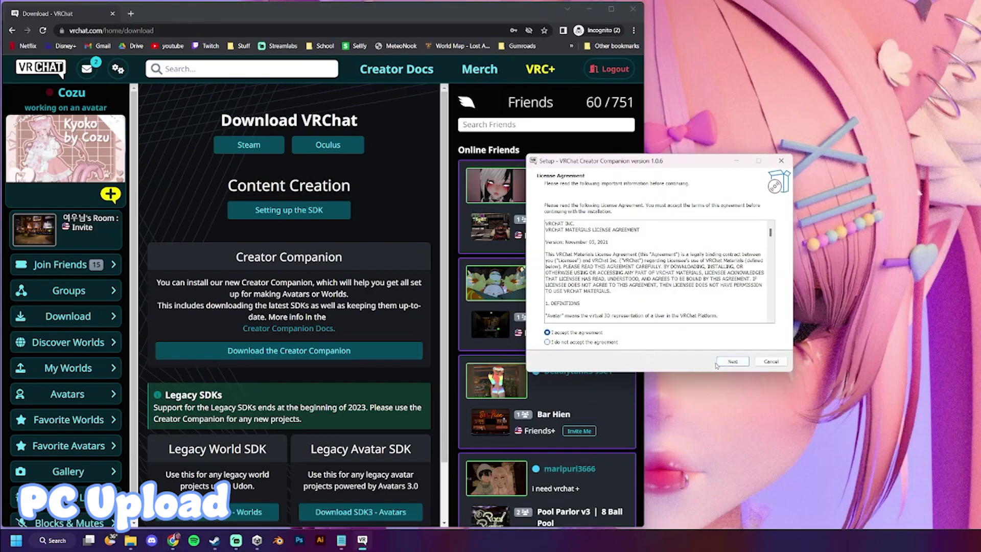
pyautogui.click(730, 362)
pyautogui.click(731, 361)
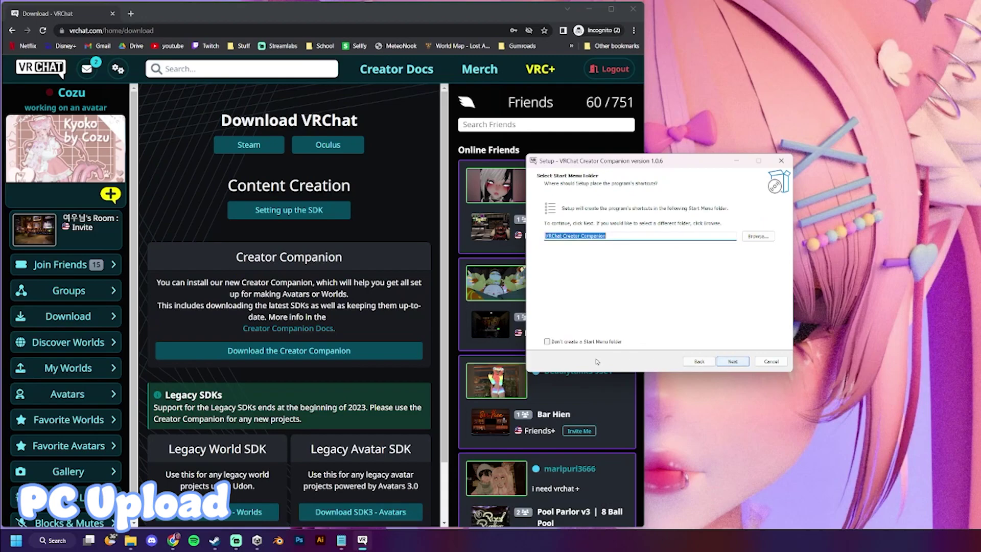
pyautogui.click(731, 361)
pyautogui.click(731, 362)
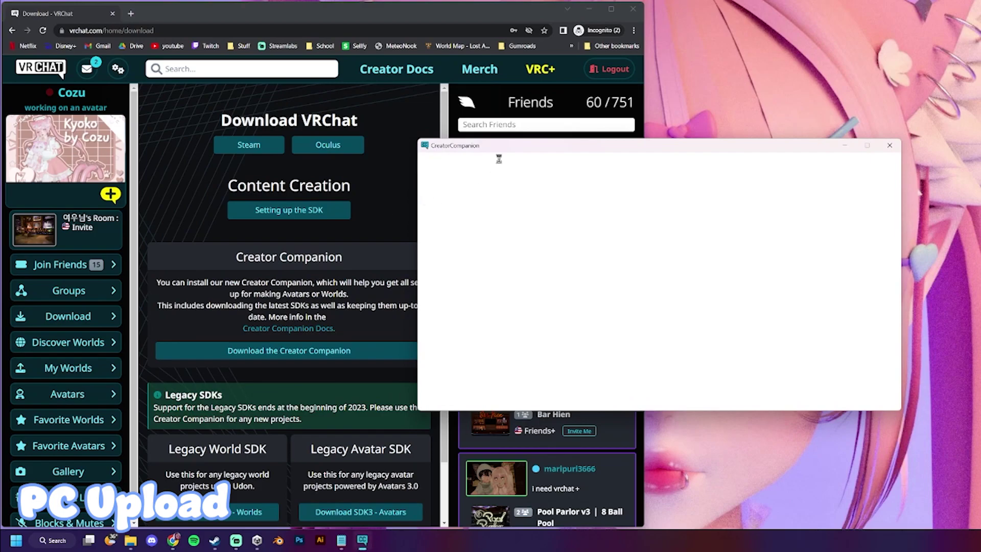
# - Create a new Avatar-template project named Stinkytest1
pyautogui.moveTo(498, 149); pyautogui.dragTo(491, 133)
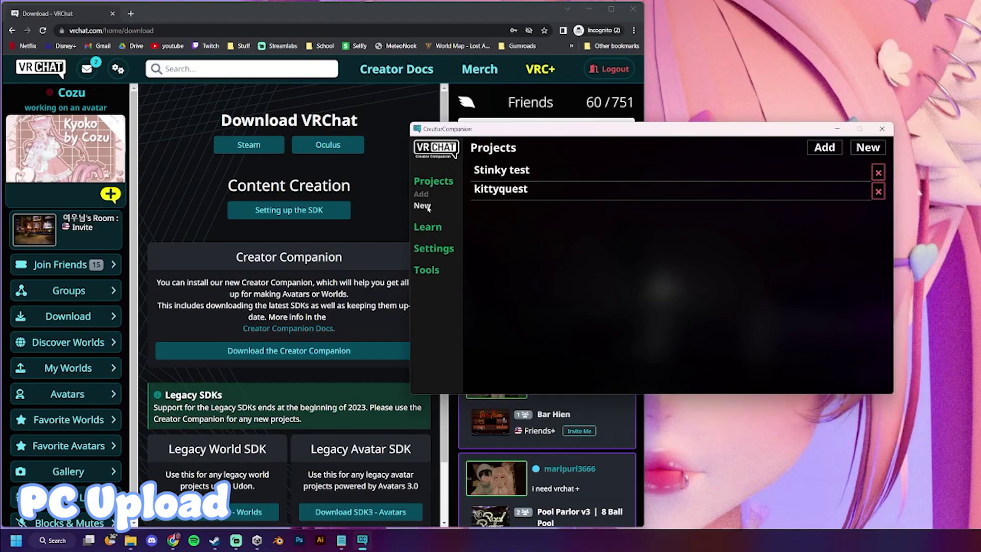
pyautogui.click(428, 207)
pyautogui.click(562, 240)
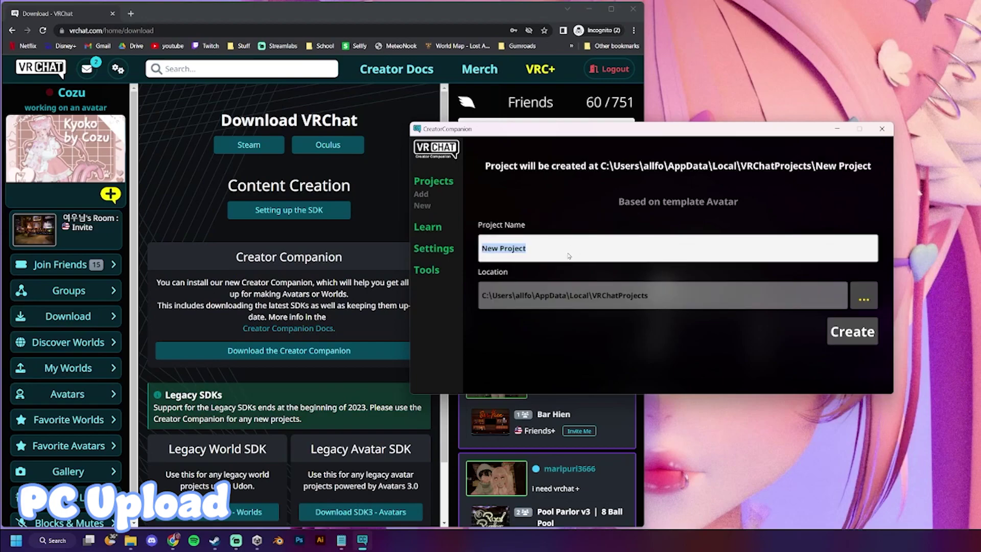
pyautogui.write('Stinkytest1')
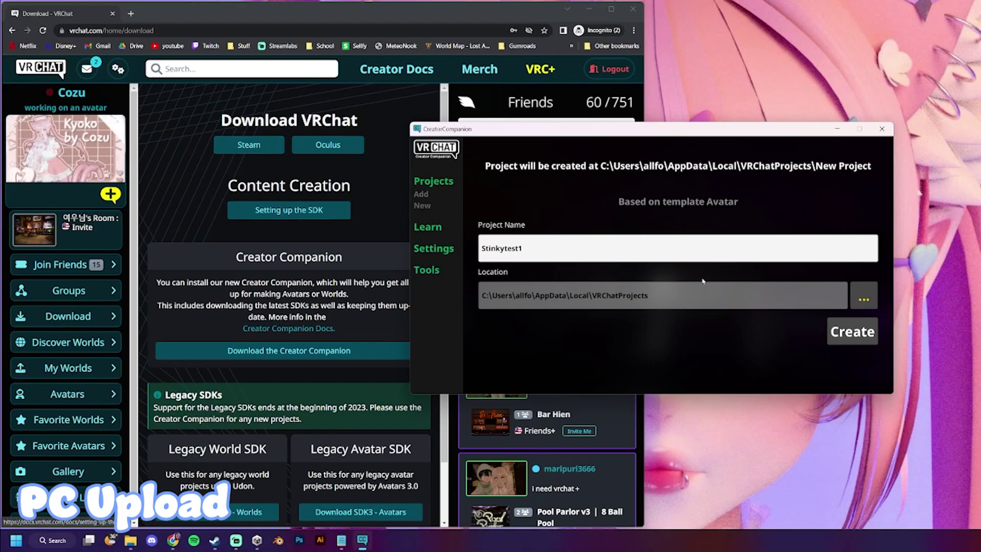
pyautogui.click(843, 347)
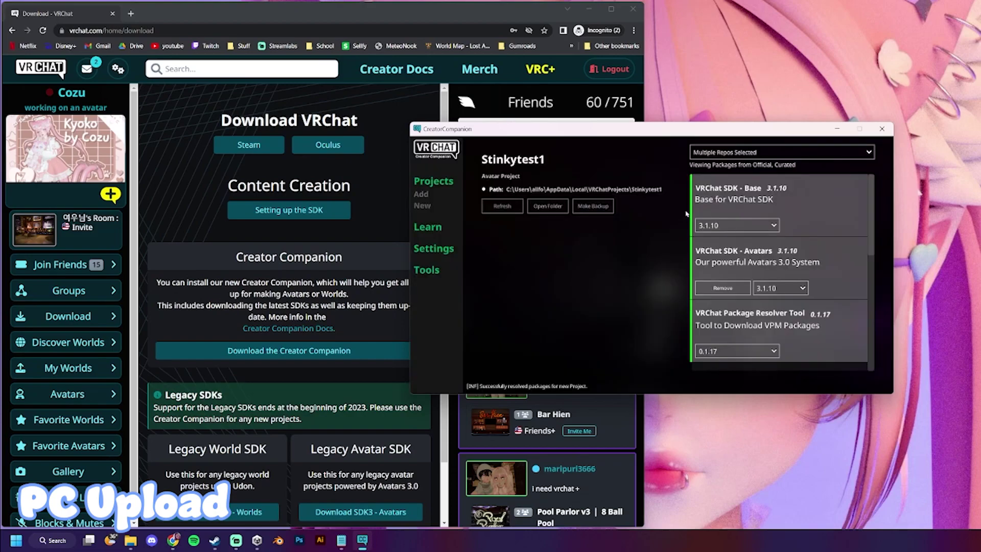
# - Scroll through Stinkytest1's available packages list before launching it in Unity
pyautogui.scroll(-4, 753, 243)
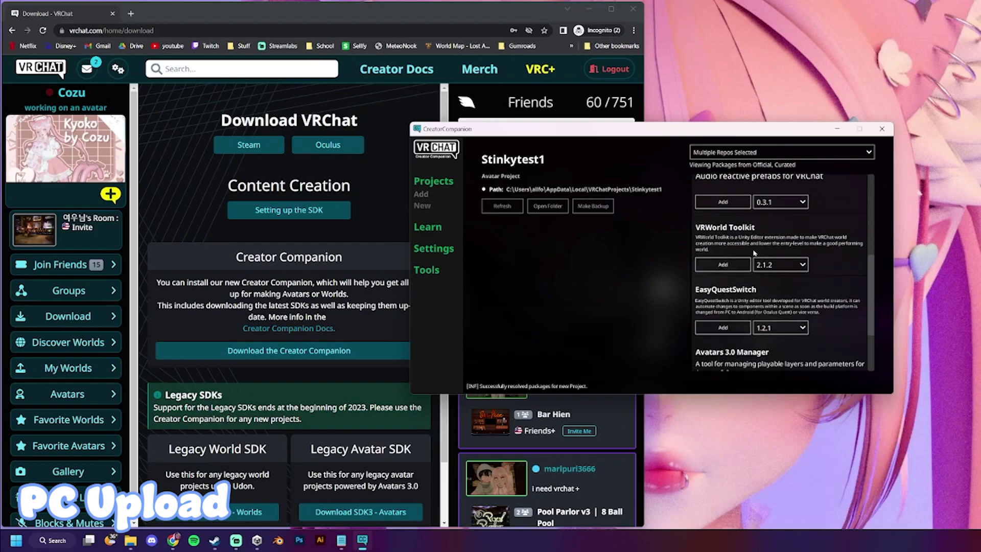
pyautogui.scroll(3, 757, 256)
pyautogui.scroll(-6, 758, 258)
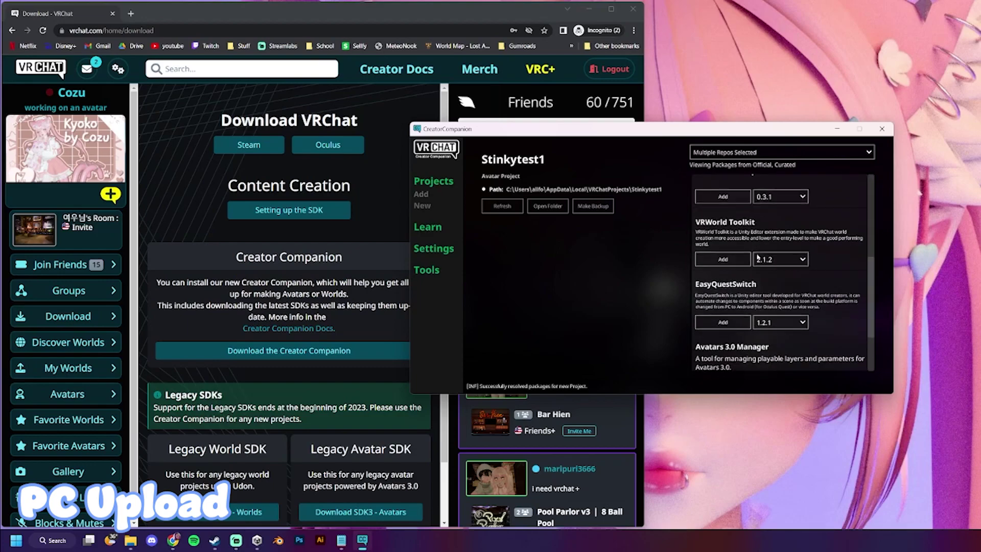
pyautogui.scroll(3, 735, 271)
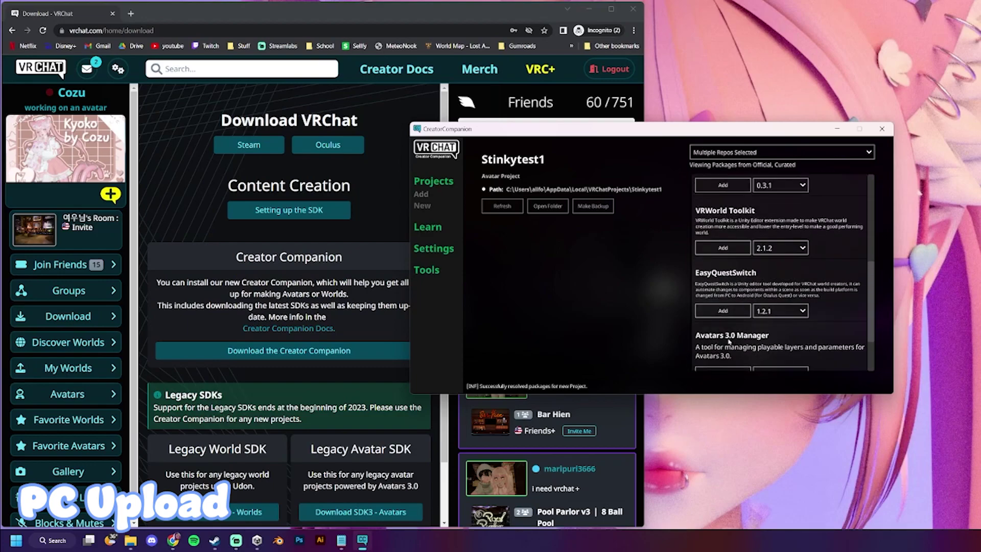
pyautogui.scroll(-4, 727, 278)
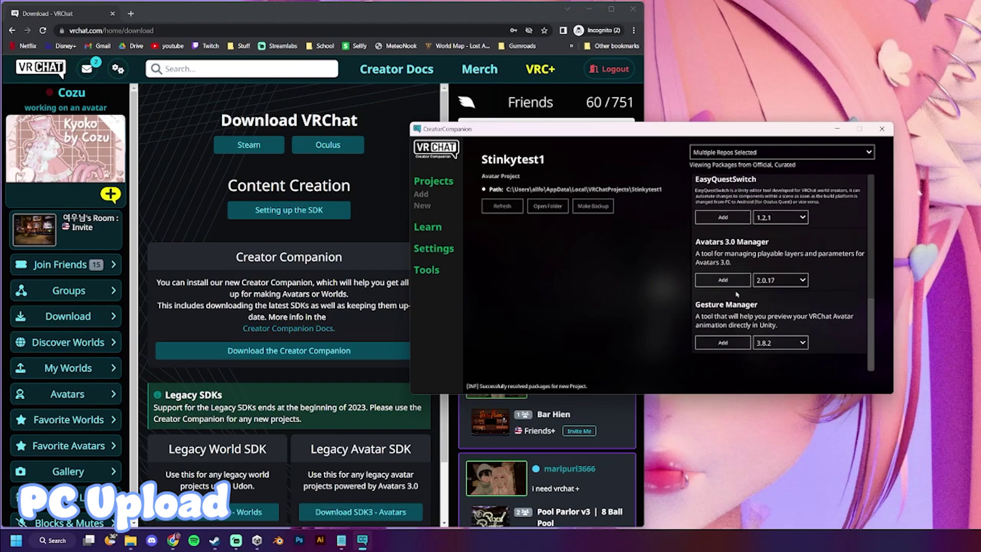
pyautogui.scroll(3, 739, 293)
pyautogui.scroll(4, 740, 294)
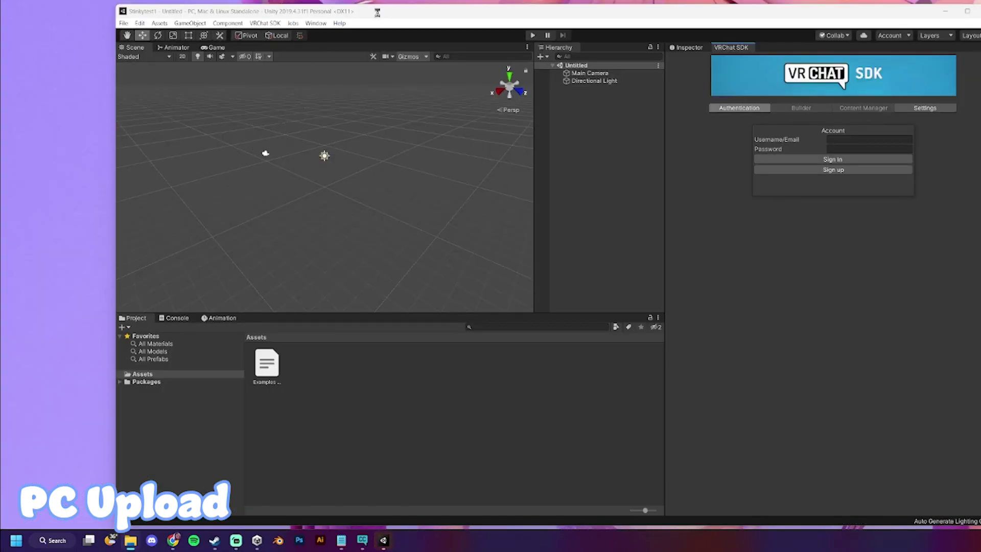
# - Place File Explorer beside Unity and open the LIMITED EDITIONS KK > Limited Edition Kyoko PC folder
pyautogui.moveTo(1, 5); pyautogui.dragTo(65, 15)
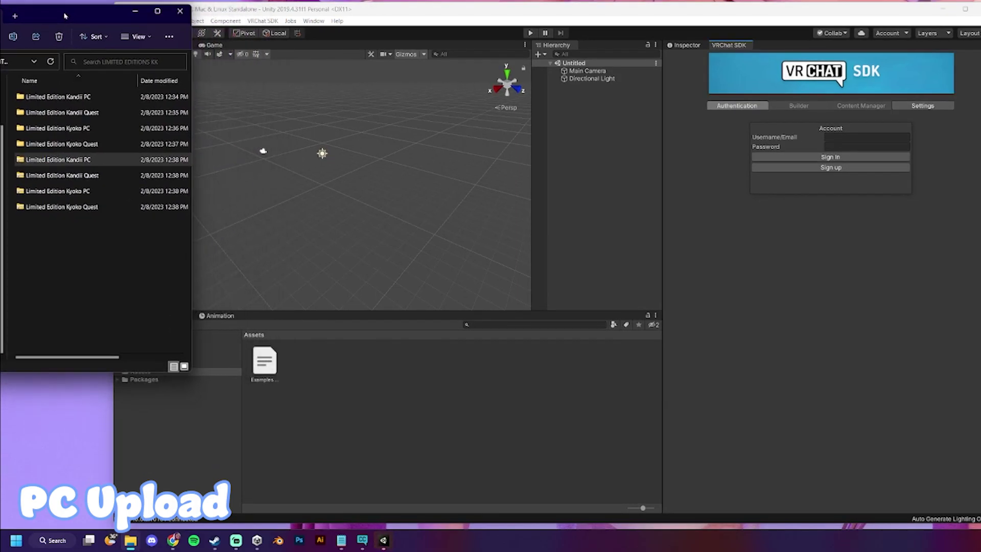
pyautogui.click(453, 15)
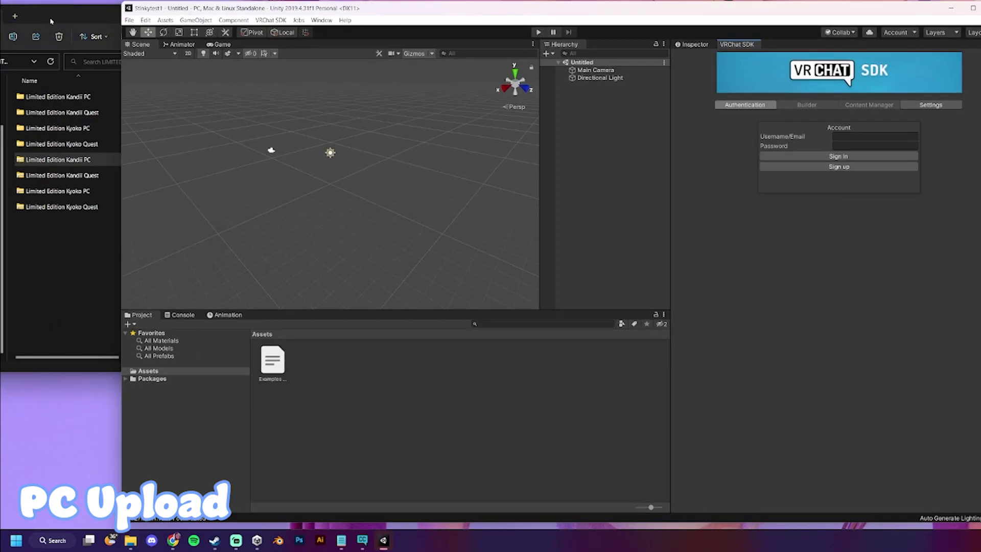
pyautogui.moveTo(51, 20); pyautogui.dragTo(49, 18)
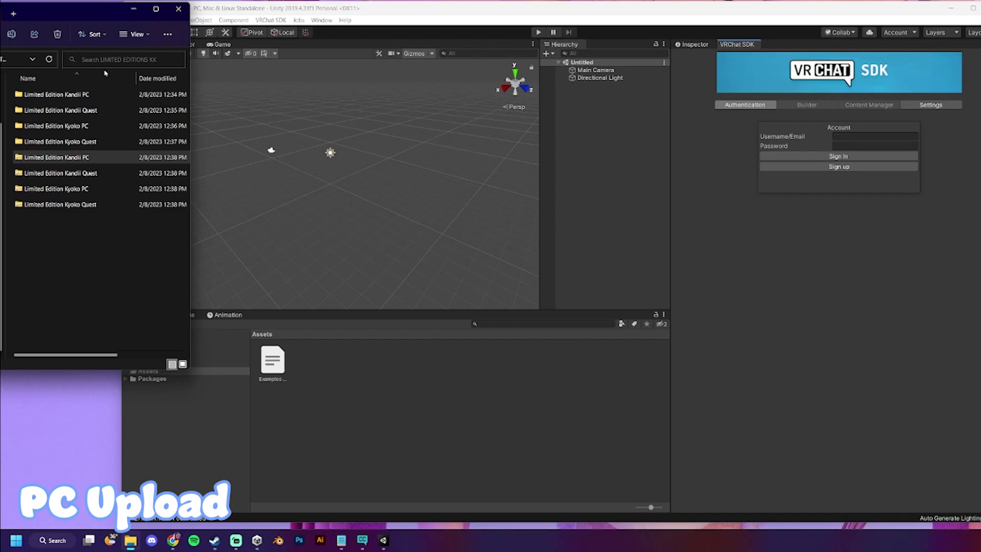
pyautogui.moveTo(74, 14); pyautogui.dragTo(72, 12)
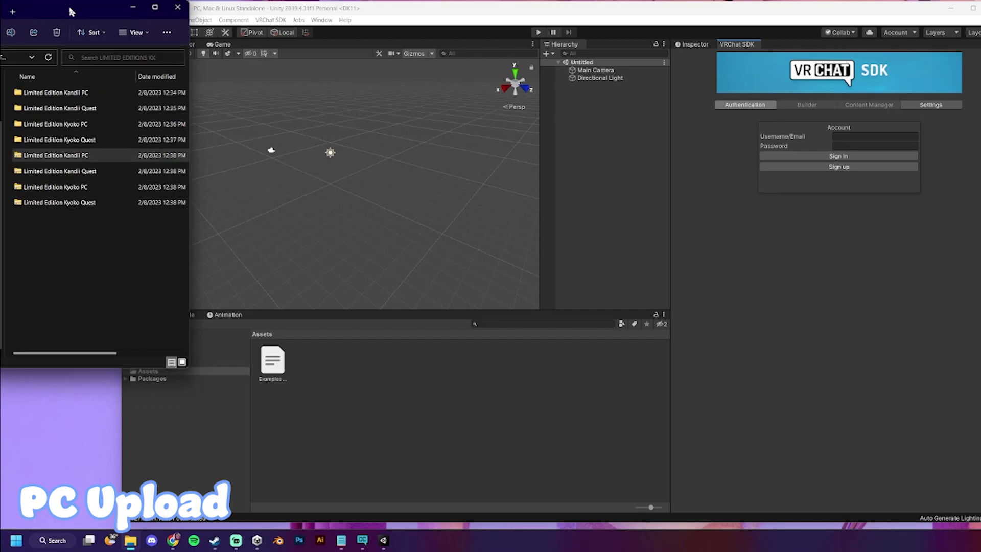
pyautogui.click(100, 274)
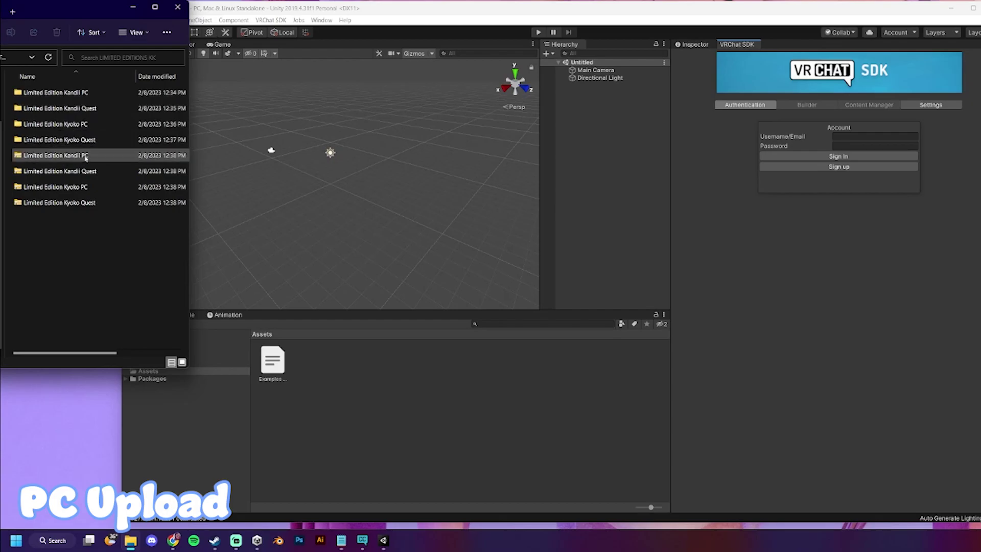
pyautogui.doubleClick(84, 124)
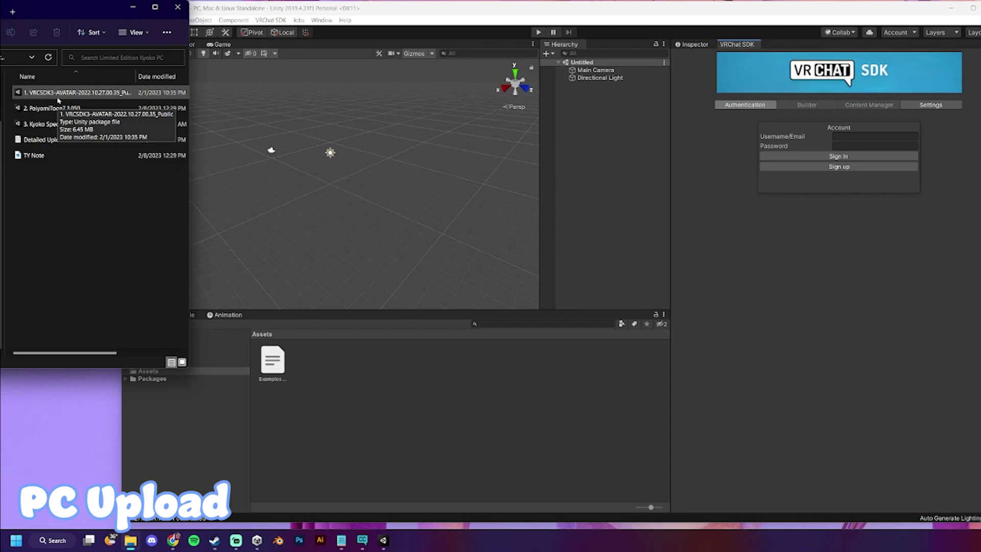
pyautogui.click(682, 177)
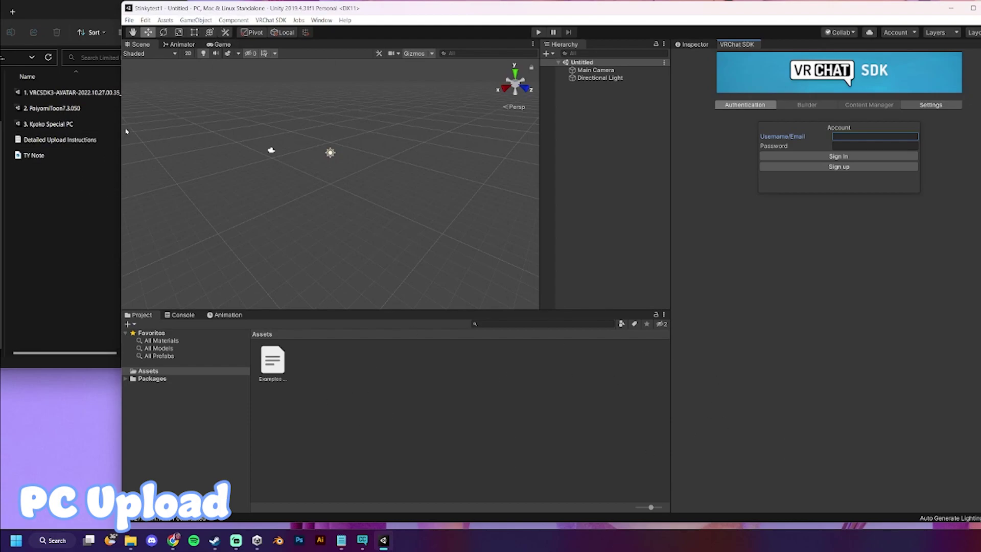
# - Import the 2. PoiyomiToon7.3.050 package into the project's Assets
pyautogui.click(78, 93)
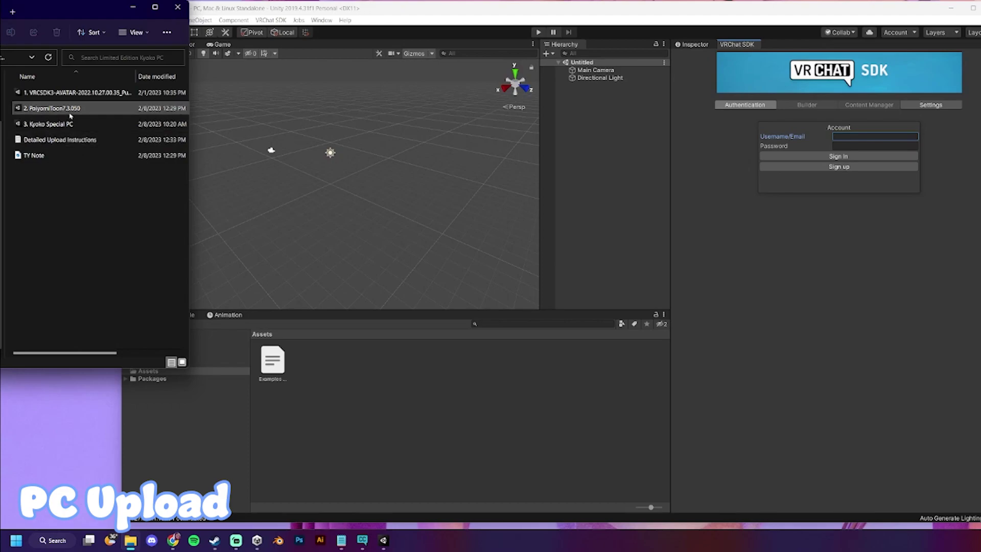
pyautogui.moveTo(49, 114); pyautogui.dragTo(413, 396)
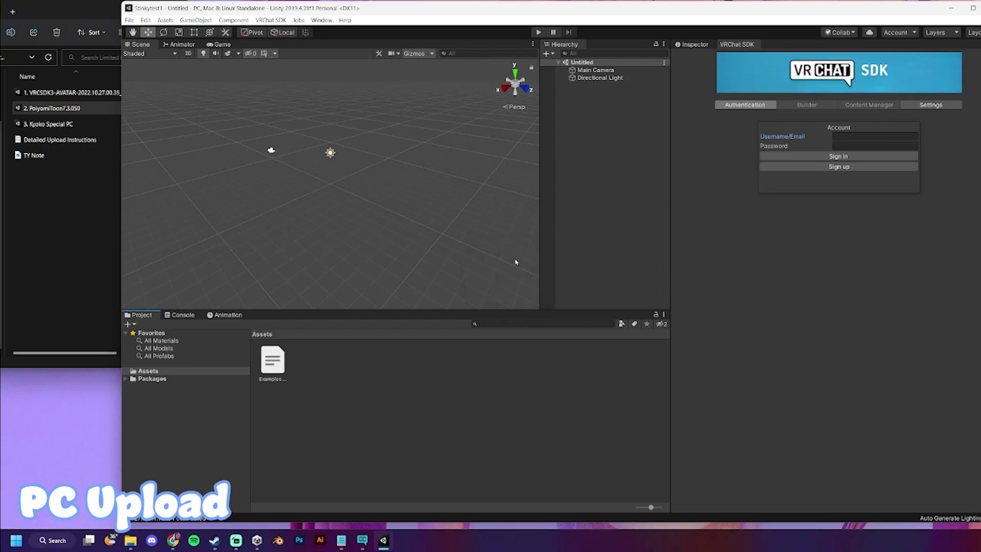
pyautogui.click(666, 315)
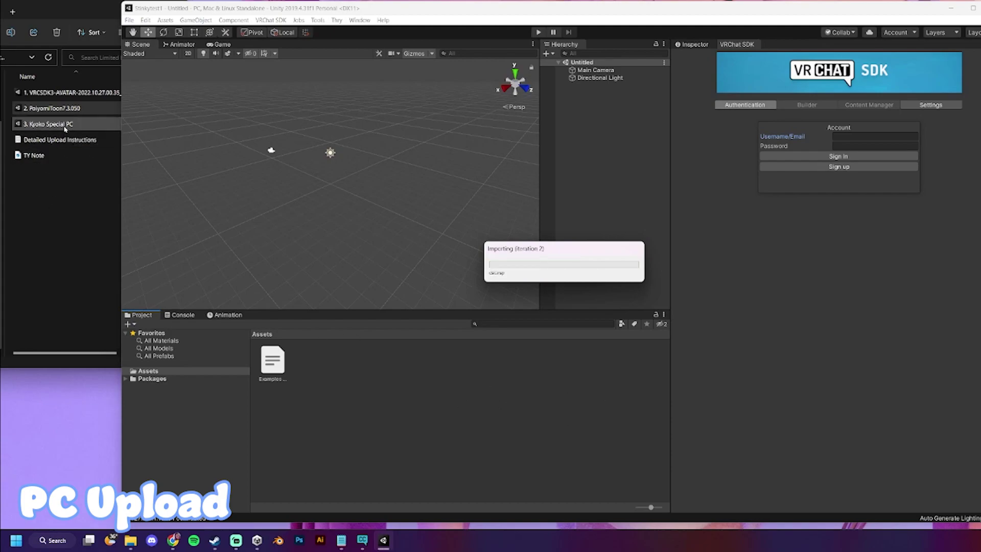
# - Import the 3. Kyoko Special PC package into the project's Assets
pyautogui.click(45, 124)
pyautogui.moveTo(46, 124); pyautogui.dragTo(421, 401)
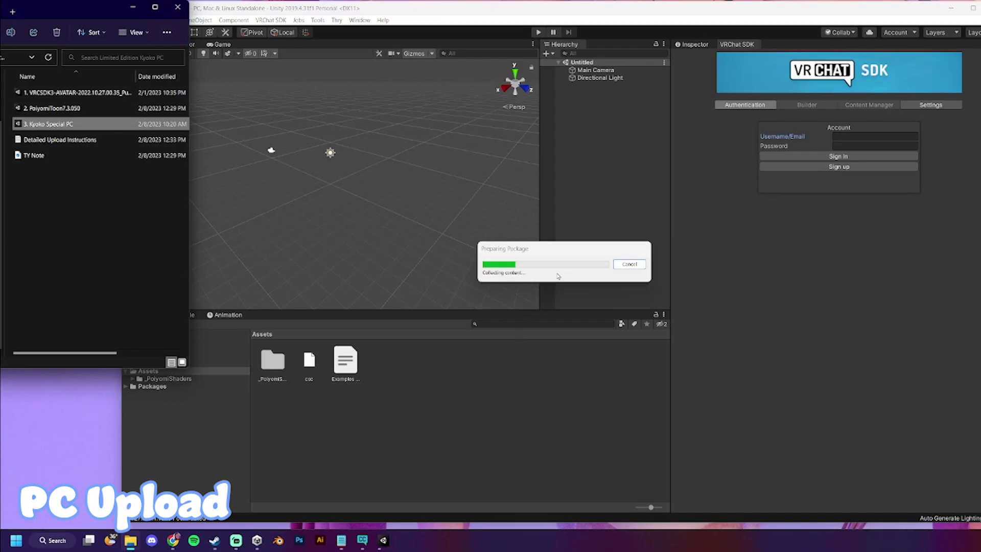
pyautogui.click(670, 314)
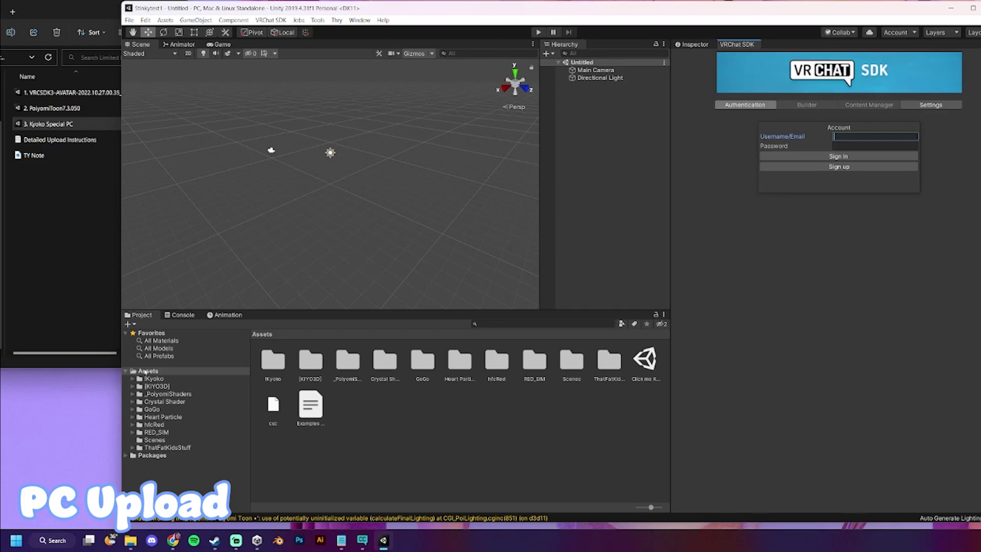
# - Open the Click me Kyoko scene and frame the poster board and avatars in the Scene view
pyautogui.click(642, 360)
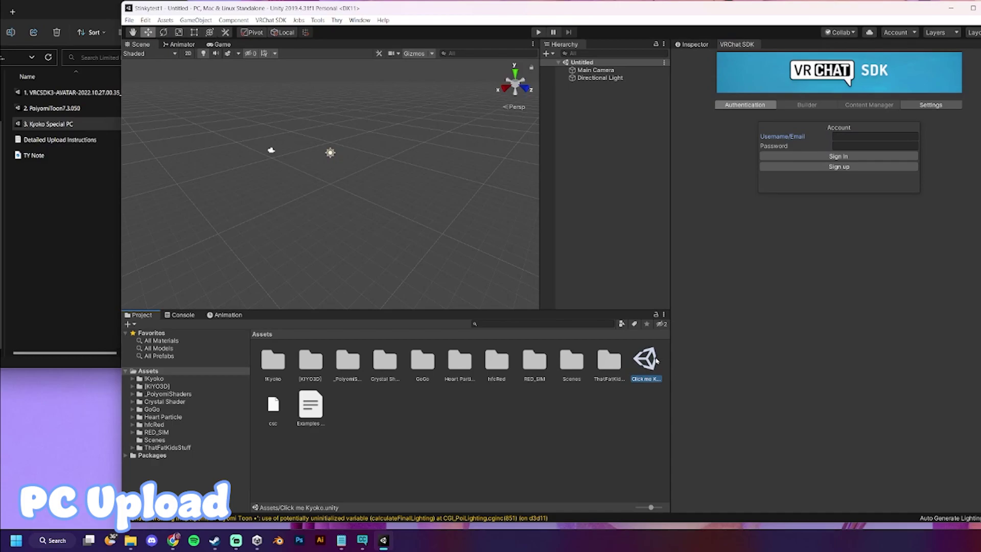
pyautogui.doubleClick(643, 359)
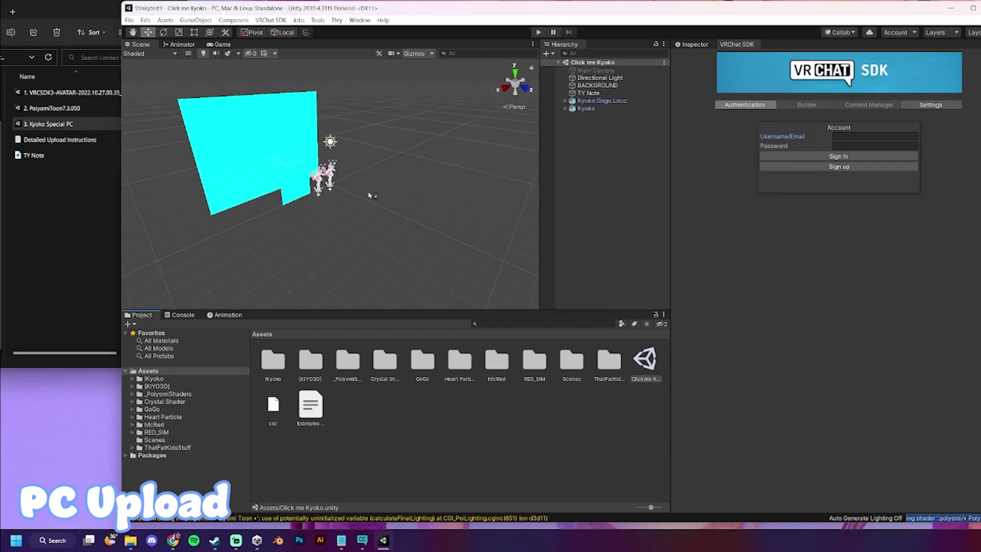
pyautogui.keyDown('alt'); pyautogui.moveTo(321, 151); pyautogui.dragTo(560, 179); pyautogui.keyUp('alt')
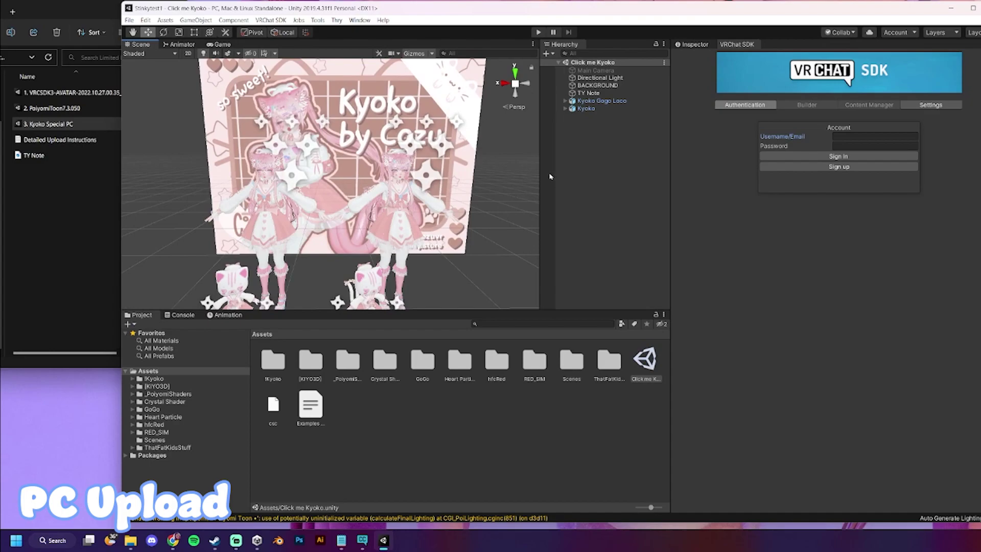
# - Select the Kyoko avatar, rather than Kyoko Gogo Loco, in the Hierarchy
pyautogui.click(604, 101)
pyautogui.click(606, 107)
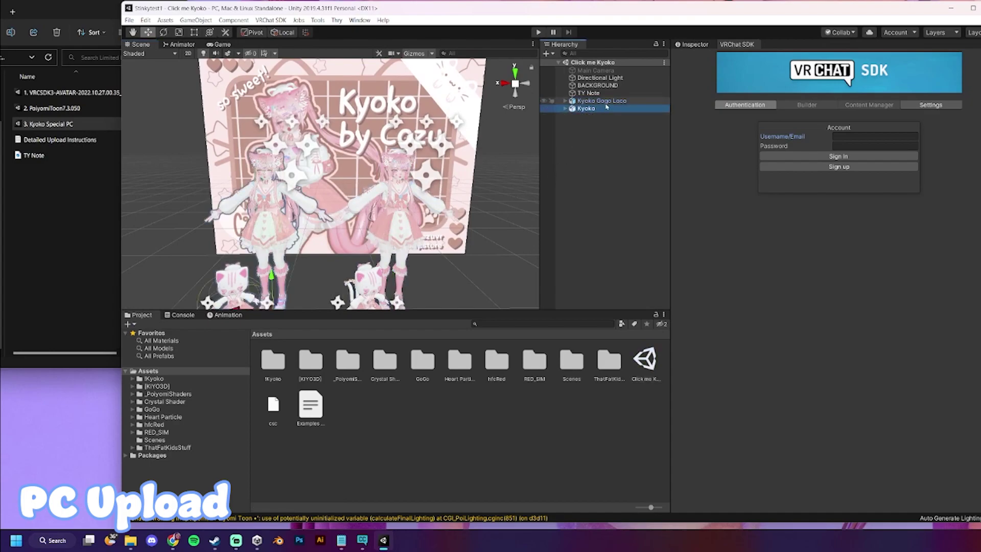
pyautogui.click(605, 101)
pyautogui.click(609, 108)
pyautogui.click(609, 102)
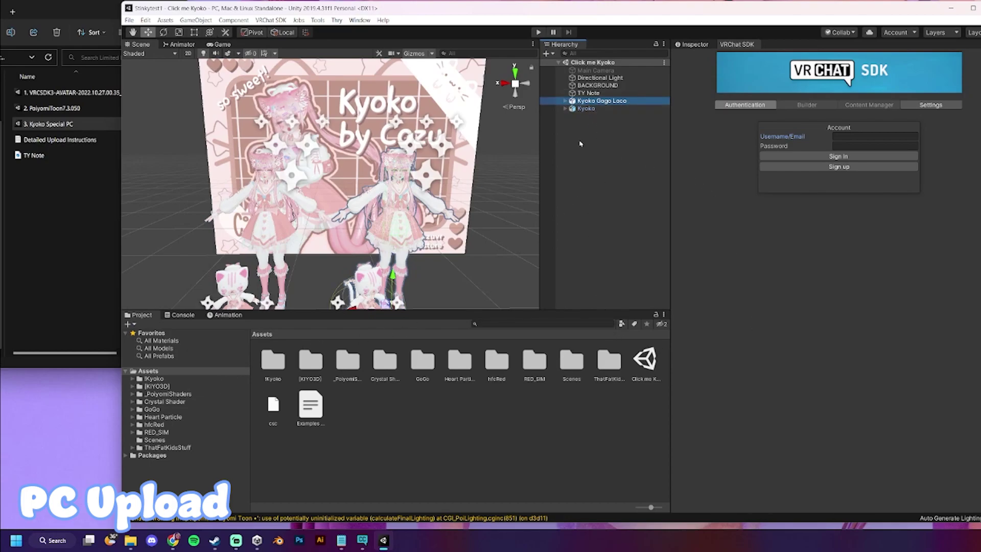
pyautogui.click(588, 109)
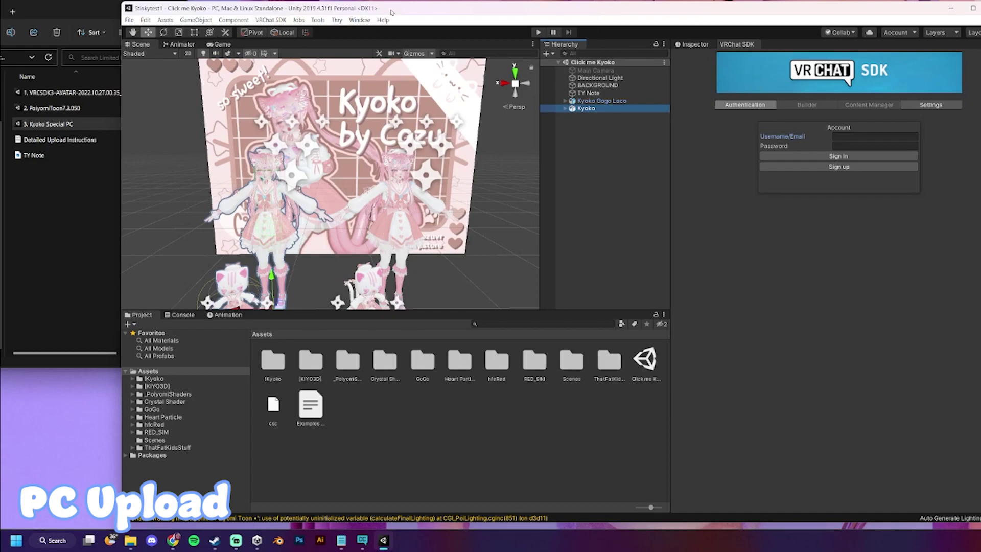
pyautogui.moveTo(393, 15); pyautogui.dragTo(395, 13)
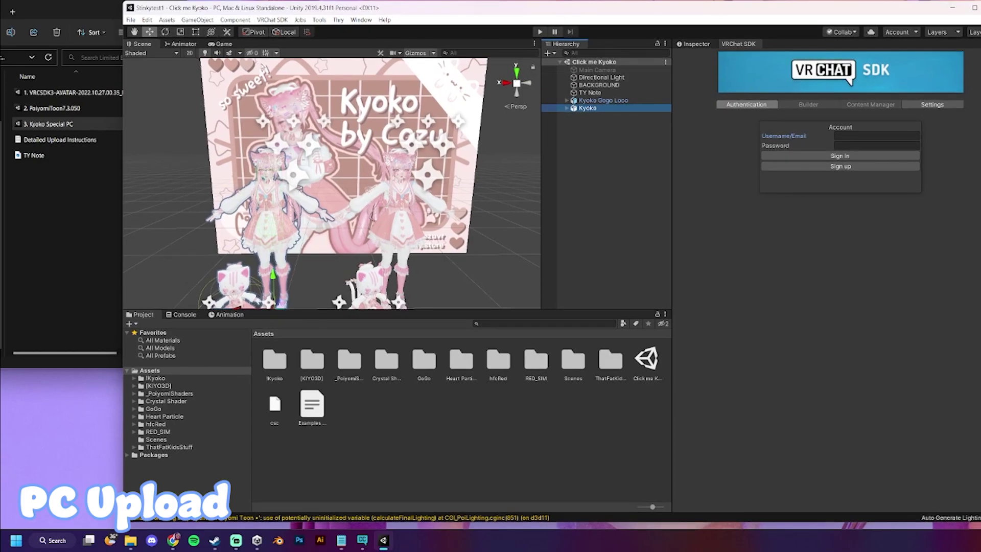
# - In the VRChat SDK Builder, pick the Kyoko avatar, check its Blueprint ID, and build for Windows
pyautogui.click(855, 137)
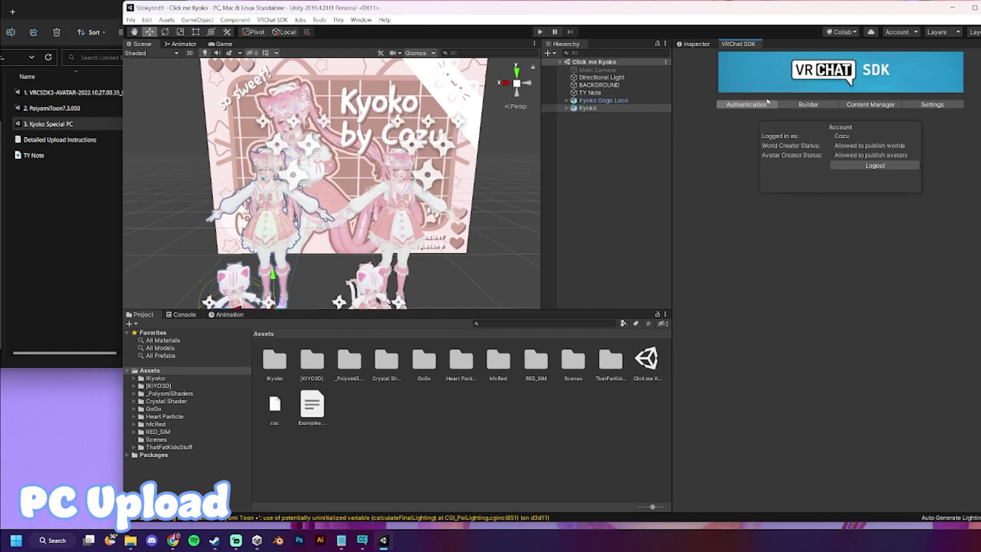
pyautogui.click(819, 106)
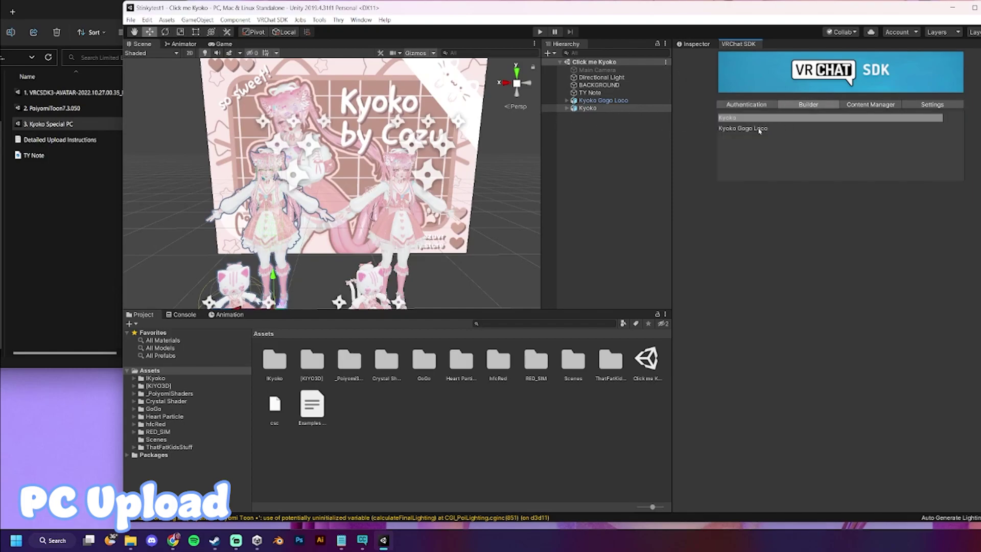
pyautogui.click(741, 130)
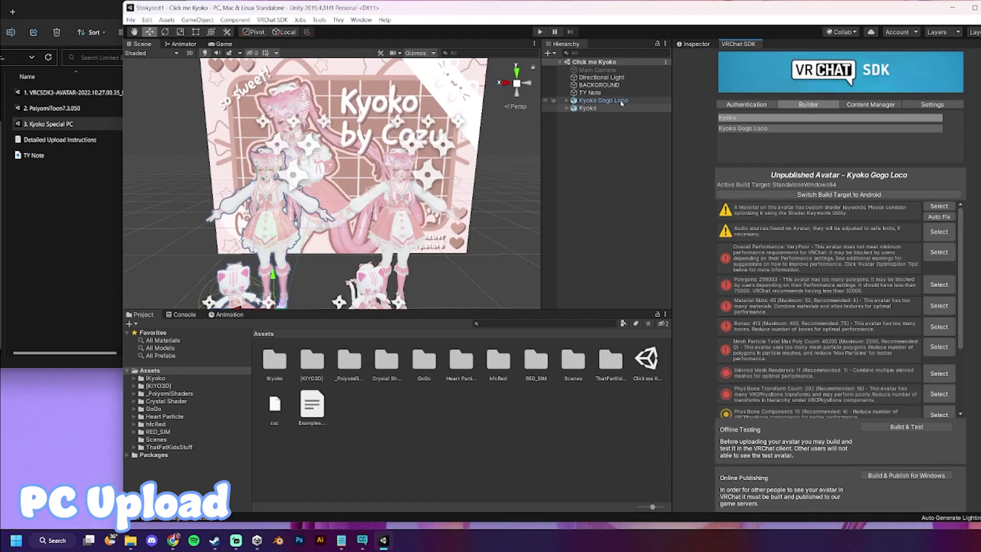
pyautogui.click(744, 121)
pyautogui.click(755, 129)
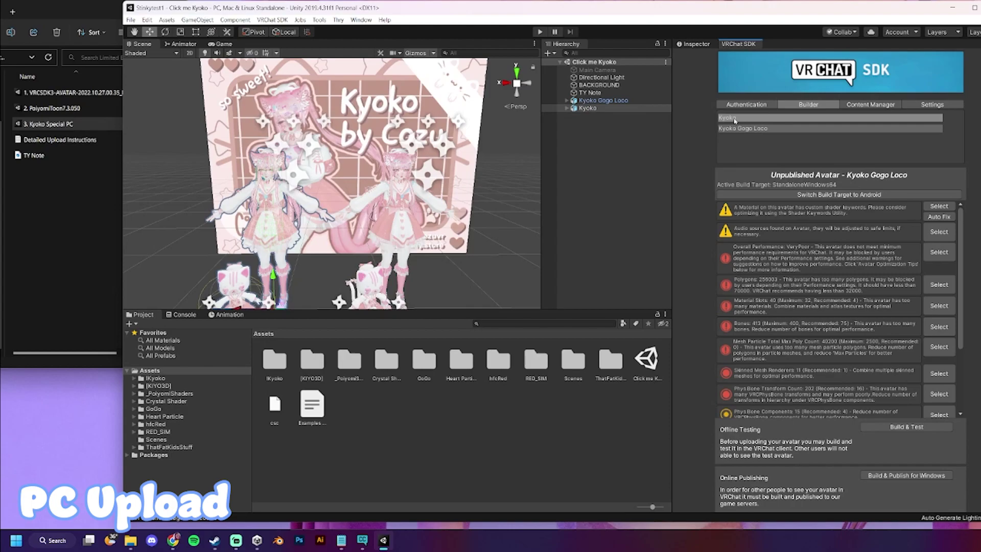
pyautogui.click(732, 118)
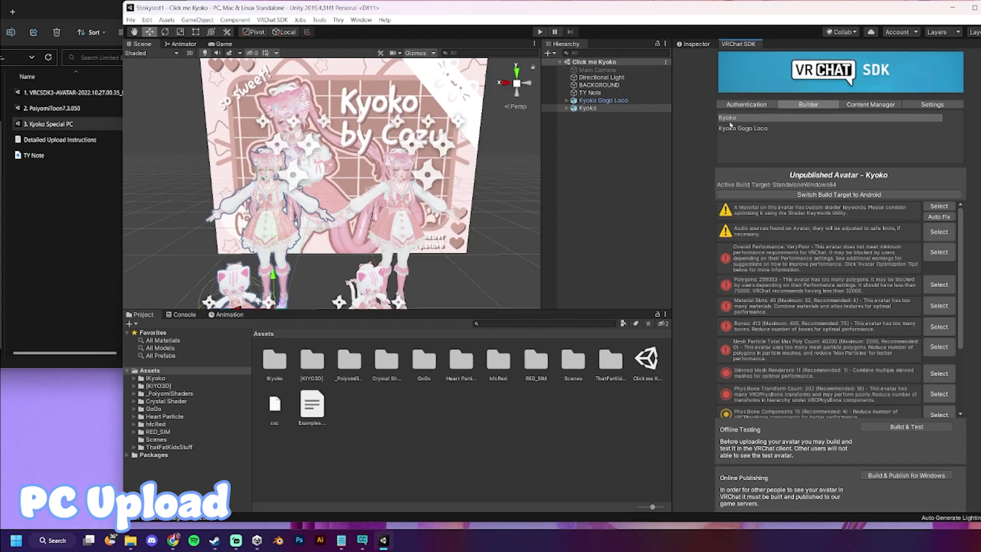
pyautogui.click(691, 46)
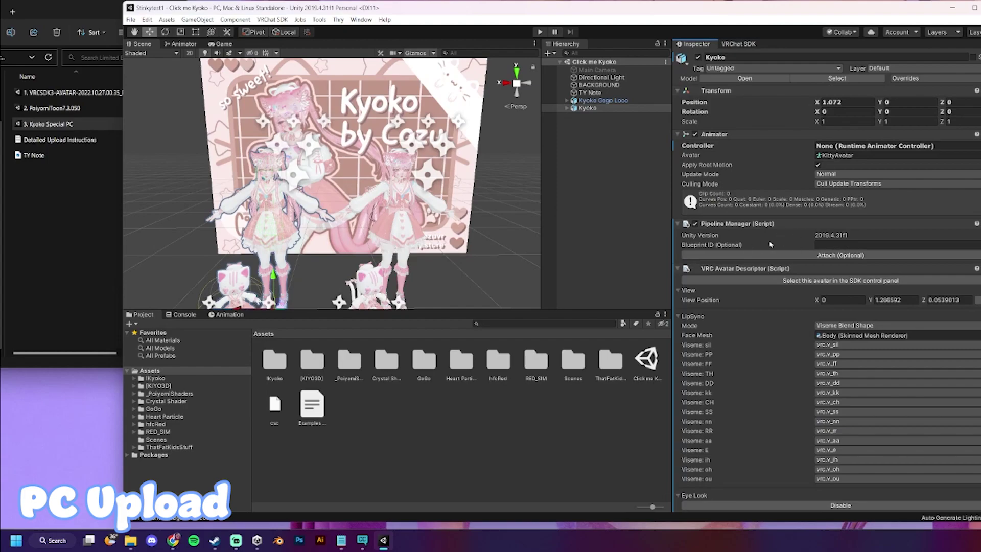
pyautogui.click(738, 43)
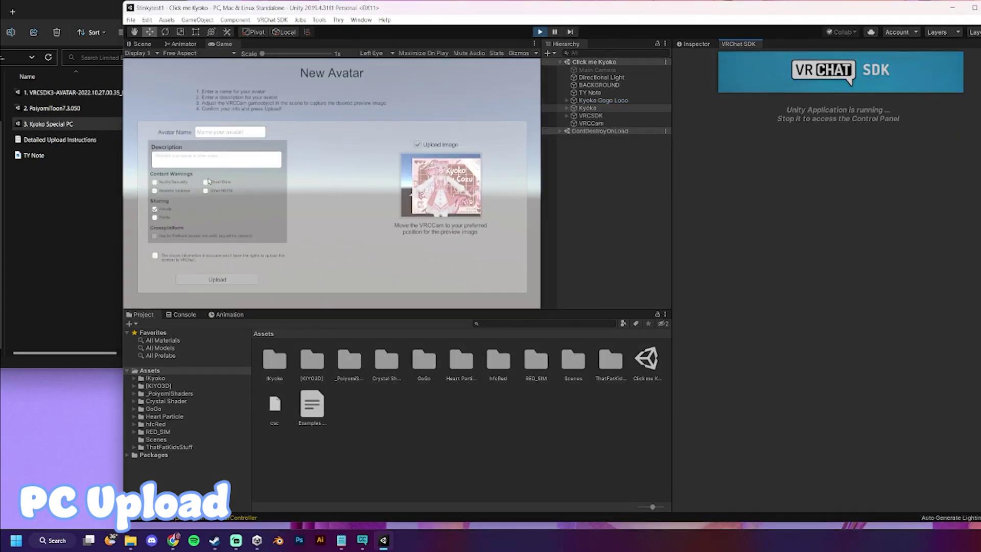
# - Name the avatar 'Kyoko Test' and tick the upload rights confirmation
pyautogui.click(245, 134)
pyautogui.write('Kyoko Test')
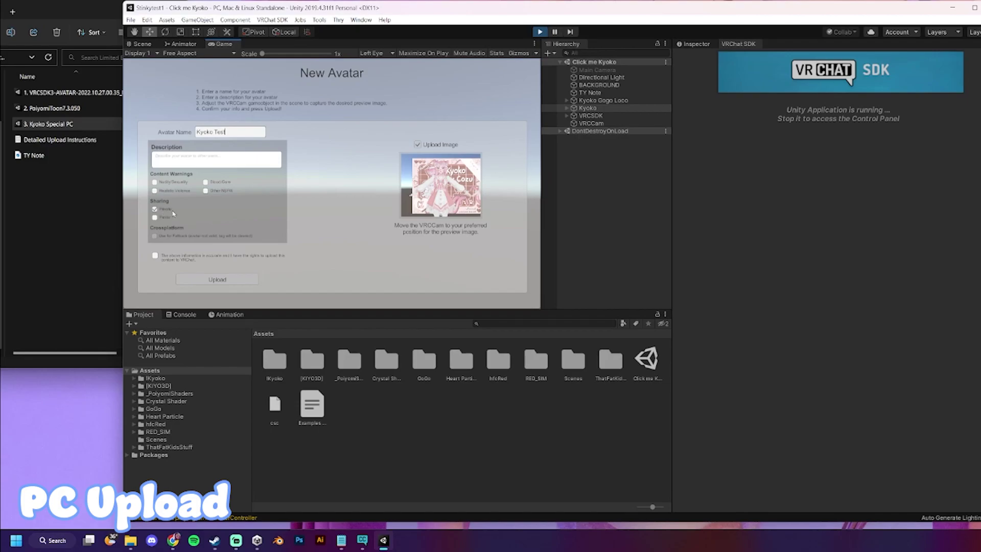
pyautogui.click(155, 256)
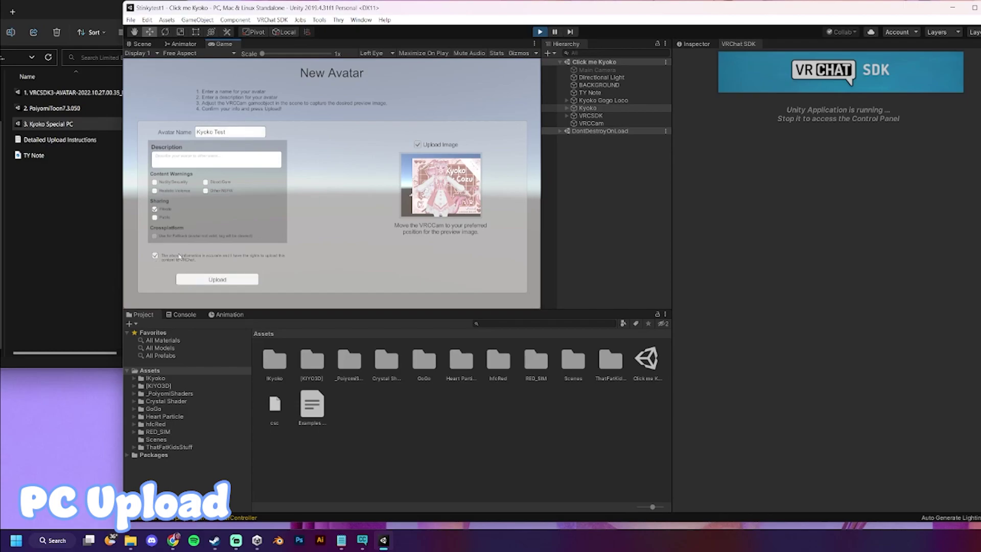
pyautogui.click(141, 44)
# - Reposition VRCCam so the upload thumbnail frames the avatar and the Kyoko by Cozu poster
pyautogui.moveTo(134, 103); pyautogui.dragTo(348, 168, button='right')
pyautogui.click(227, 45)
pyautogui.click(144, 45)
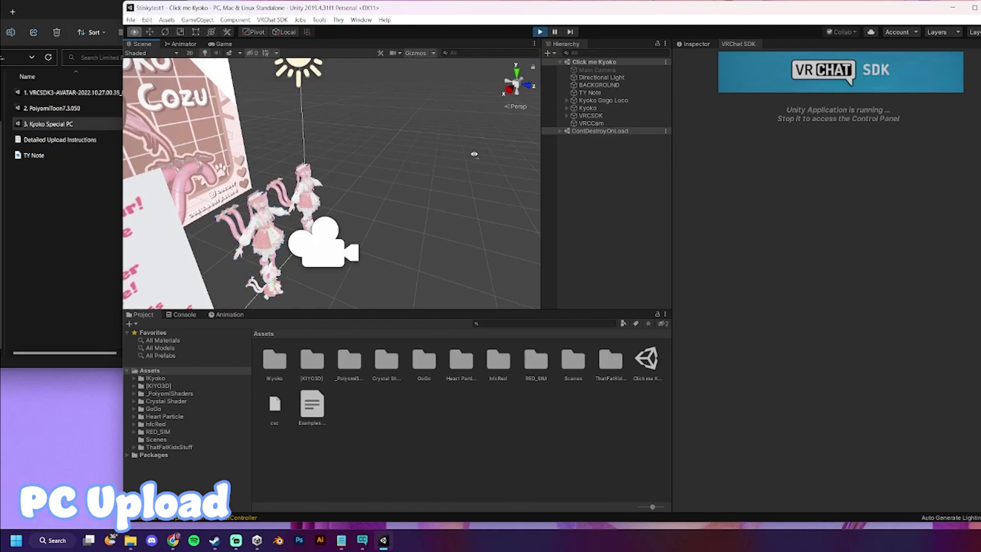
pyautogui.moveTo(407, 151); pyautogui.dragTo(425, 105, button='right')
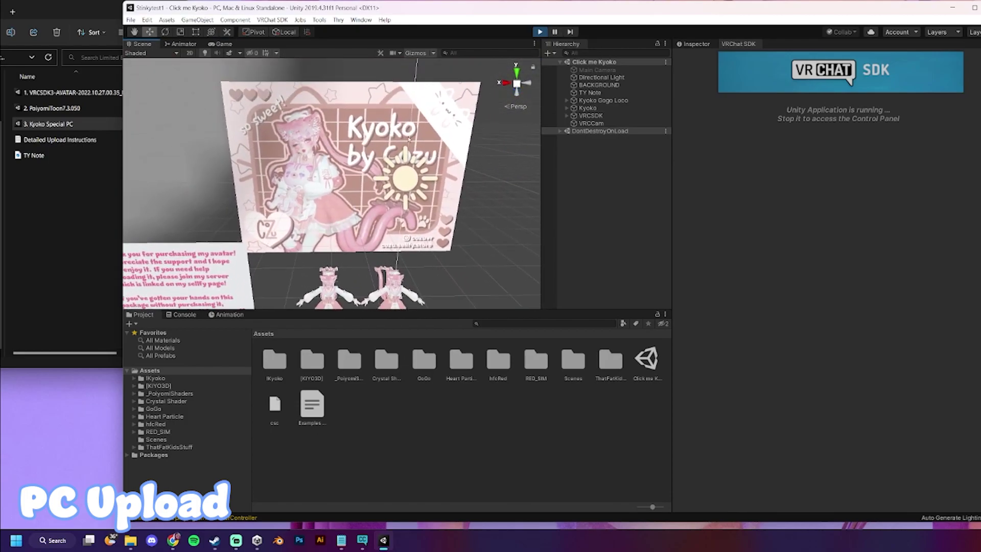
pyautogui.moveTo(277, 194); pyautogui.dragTo(282, 225, button='right')
pyautogui.click(337, 240)
pyautogui.moveTo(338, 240); pyautogui.dragTo(506, 274, button='right')
pyautogui.moveTo(262, 201); pyautogui.dragTo(323, 225)
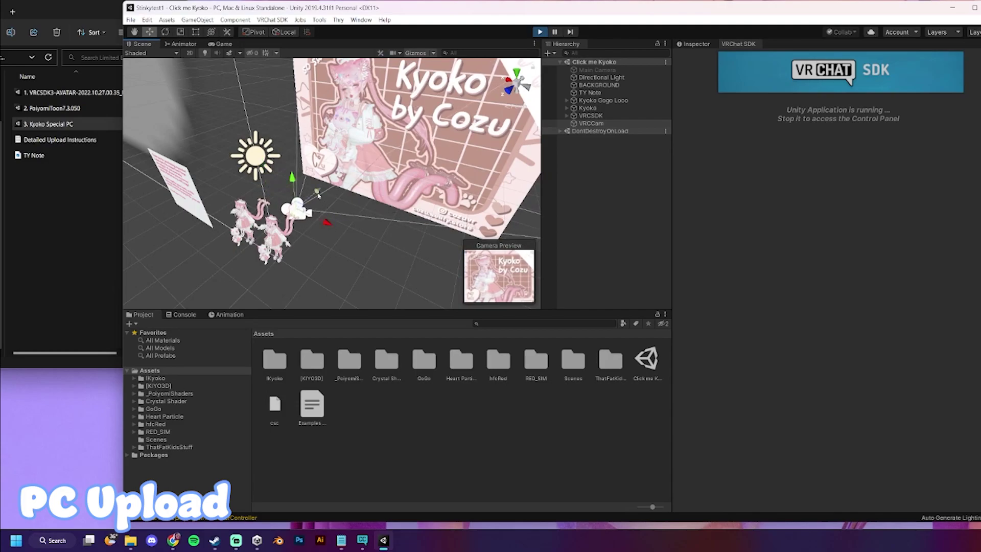
# - Upload the Kyoko Test avatar to VRChat and dismiss the Update Complete message
pyautogui.click(219, 45)
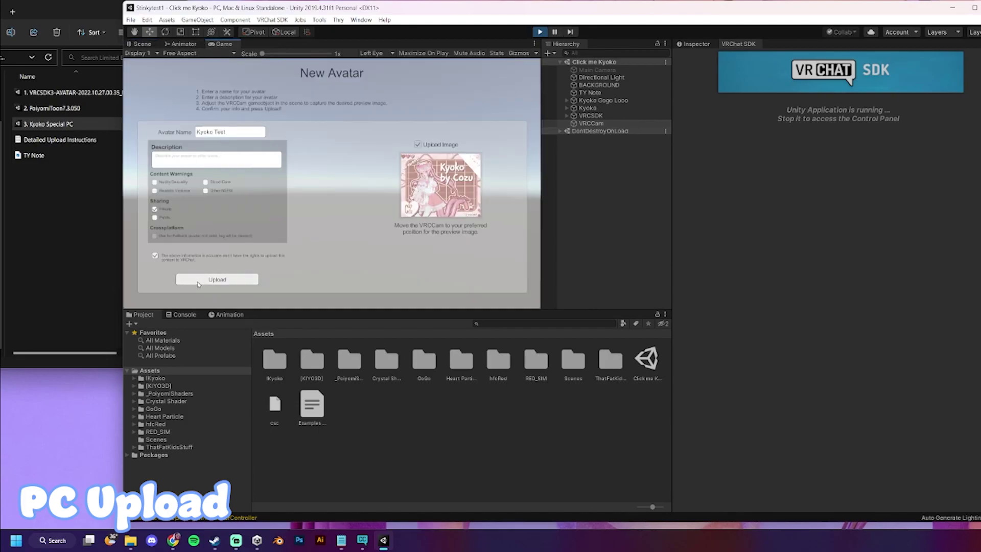
pyautogui.click(198, 281)
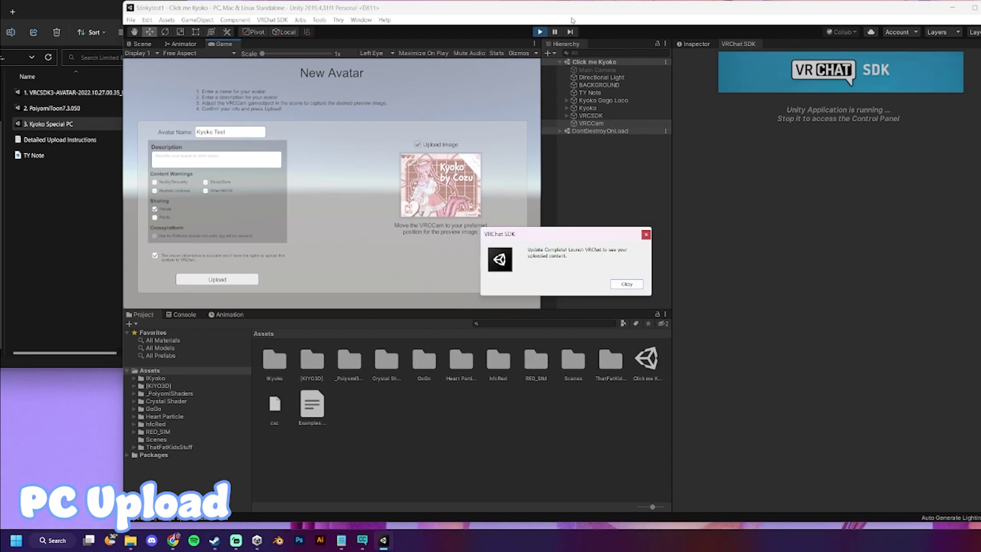
pyautogui.click(627, 285)
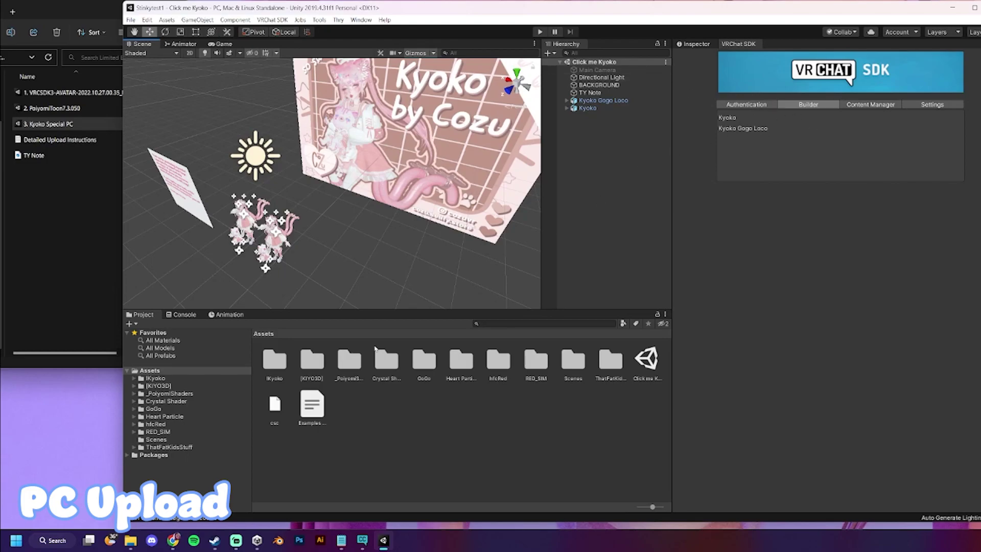
# - Create a new Avatar-template project named 'Kyoko Quest test' in VRChat Creator Companion
pyautogui.click(955, 14)
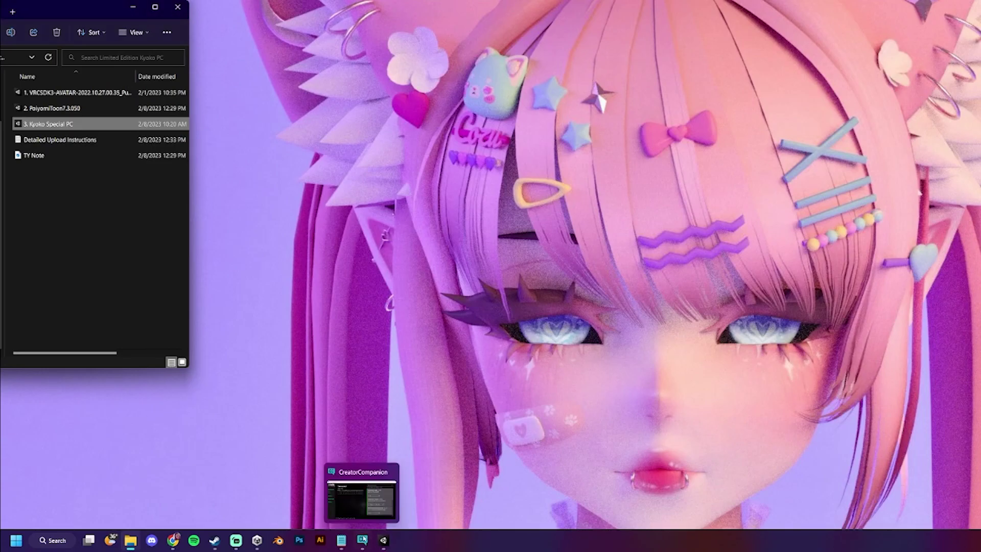
pyautogui.click(362, 539)
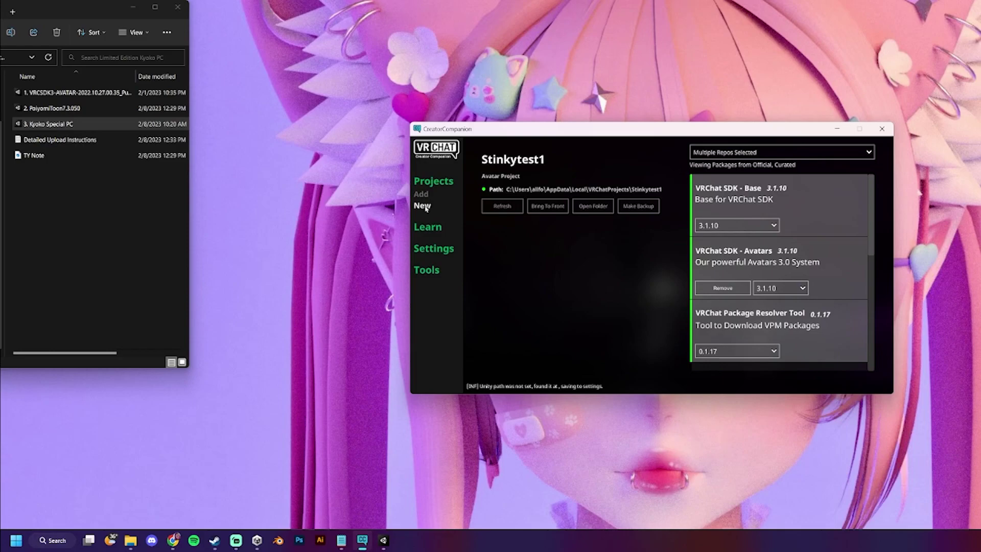
pyautogui.click(427, 210)
pyautogui.click(569, 233)
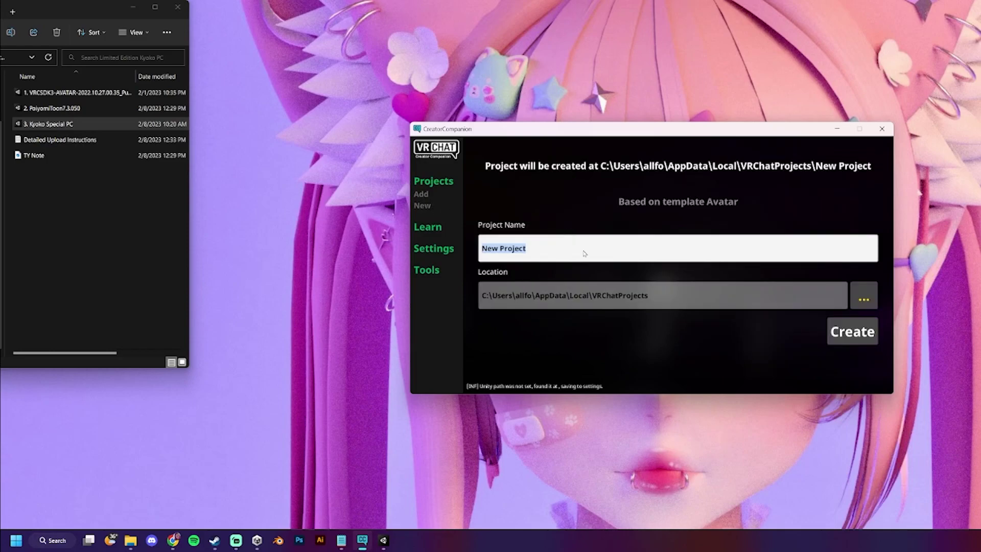
pyautogui.write('Kyoko Quest test')
pyautogui.click(847, 332)
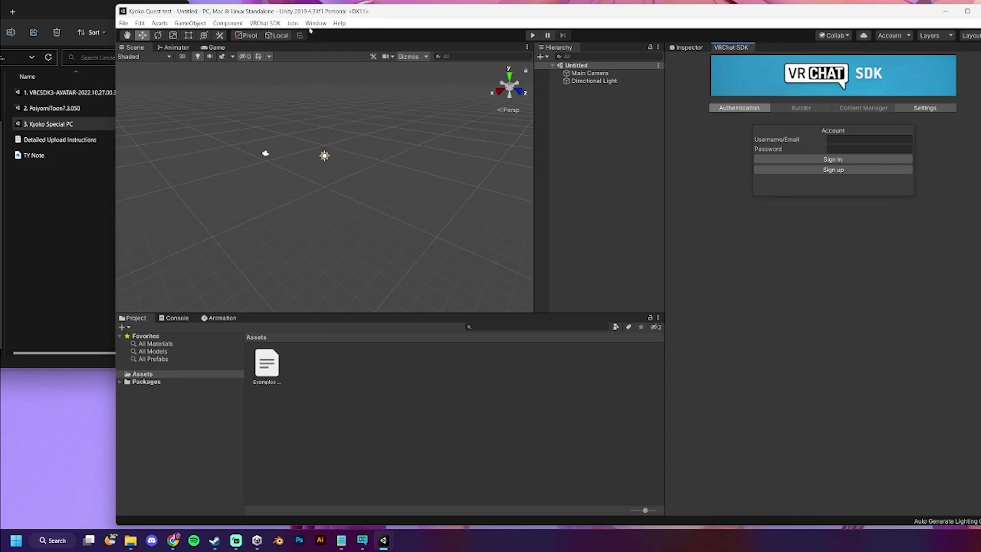
# - Drag the Kyoko Special Quest package from the Limited Edition Kyoko Quest folder into Unity's Assets
pyautogui.click(64, 15)
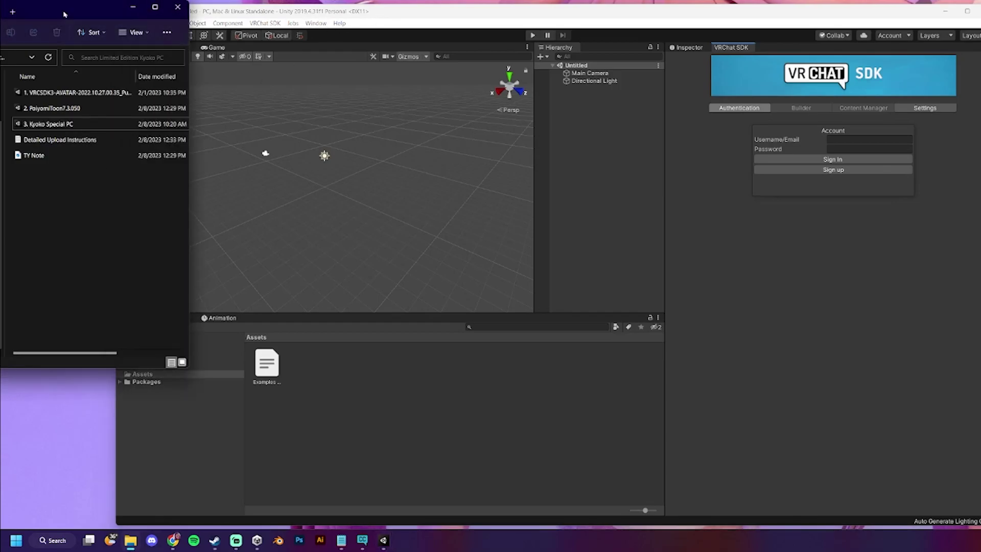
pyautogui.moveTo(65, 14); pyautogui.dragTo(189, 24)
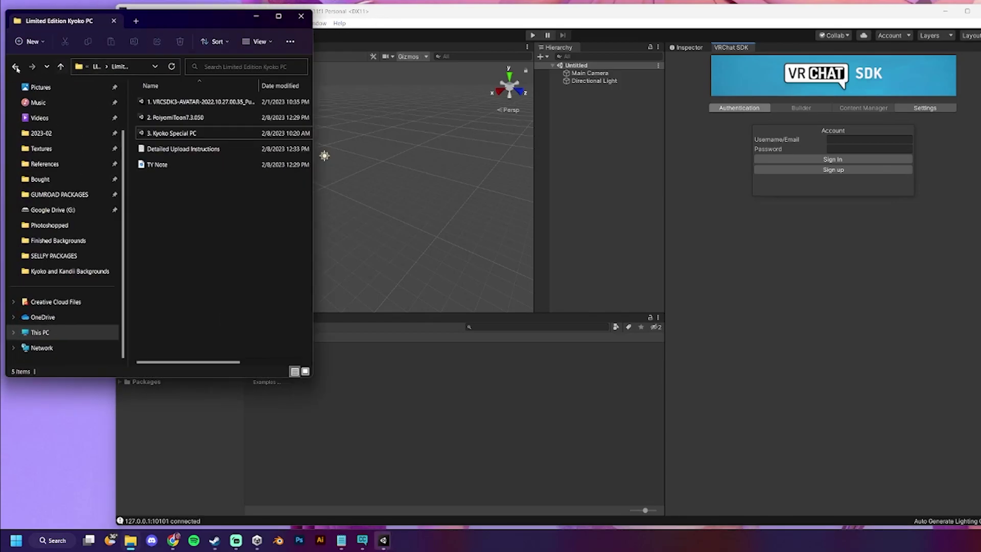
pyautogui.click(16, 68)
pyautogui.doubleClick(212, 153)
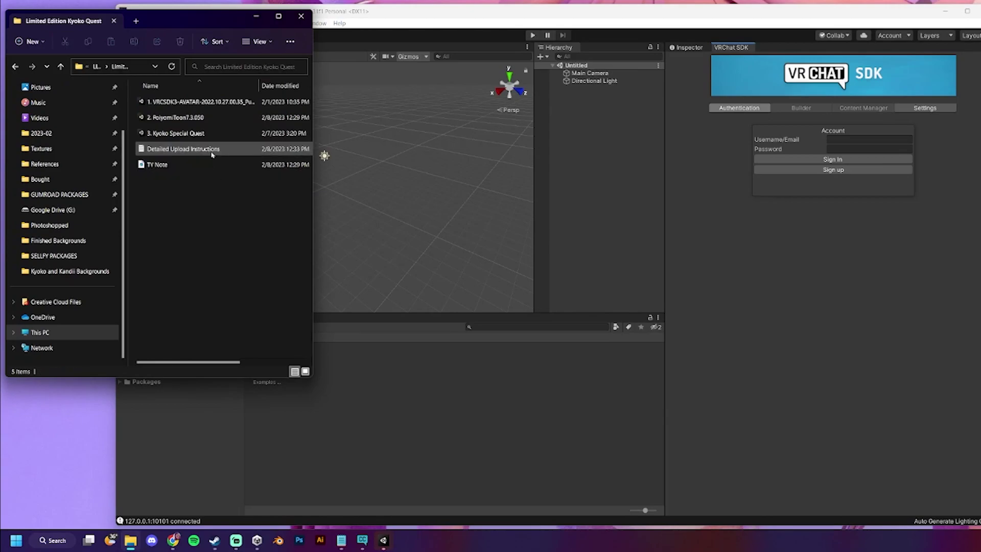
pyautogui.moveTo(202, 27); pyautogui.dragTo(80, 19)
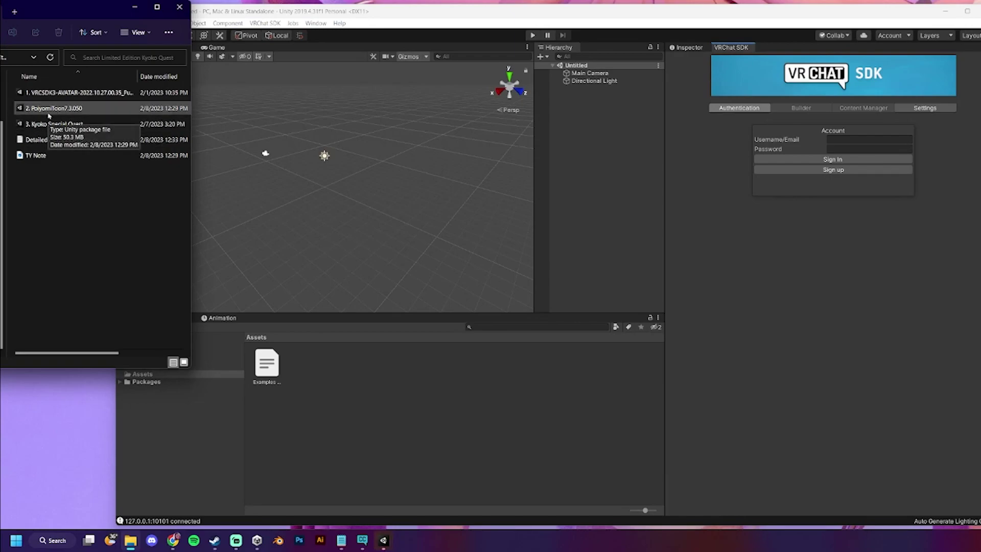
pyautogui.moveTo(69, 17); pyautogui.dragTo(63, 13)
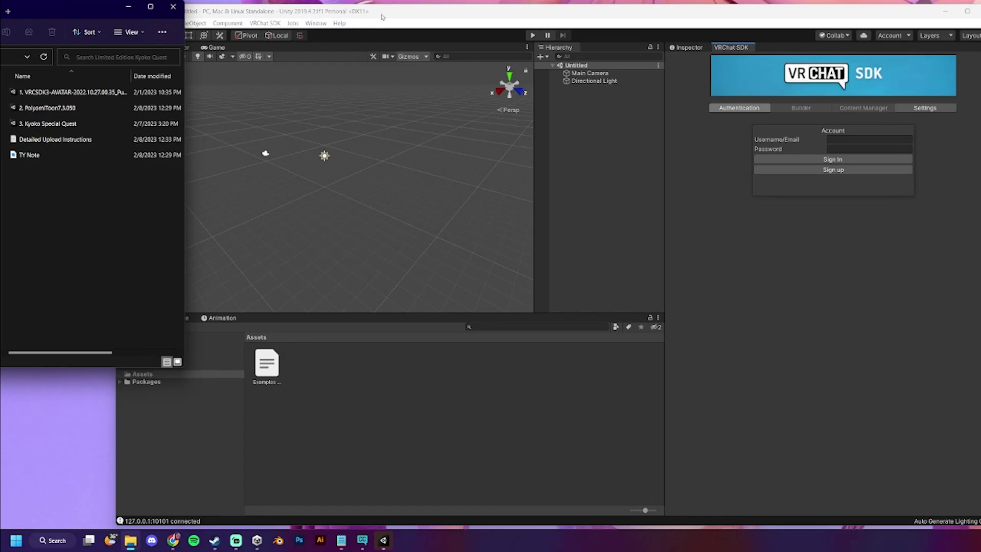
pyautogui.moveTo(381, 17)
pyautogui.mouseDown()
pyautogui.moveTo(409, 18)
pyautogui.moveTo(370, 19)
pyautogui.mouseUp()
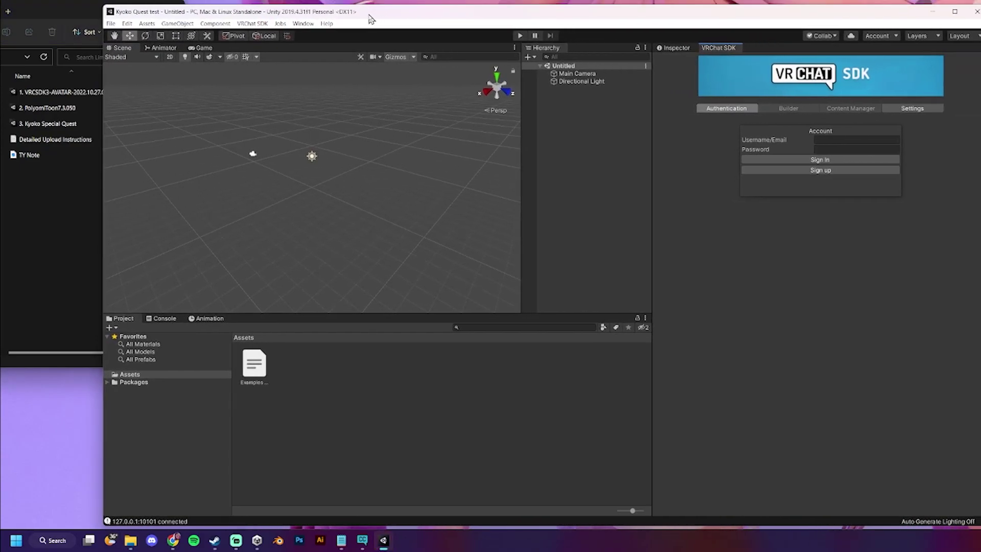
pyautogui.click(55, 124)
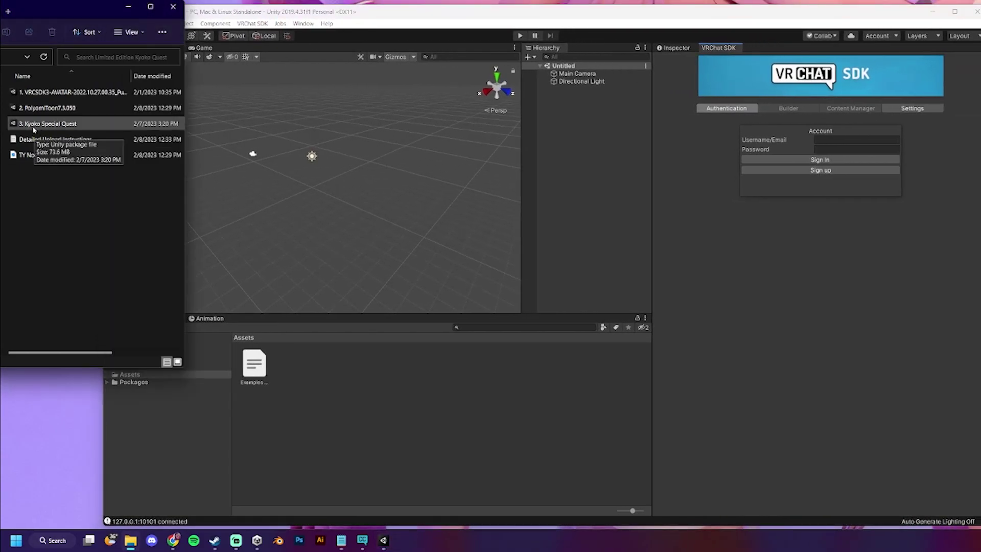
pyautogui.moveTo(33, 130); pyautogui.dragTo(376, 386)
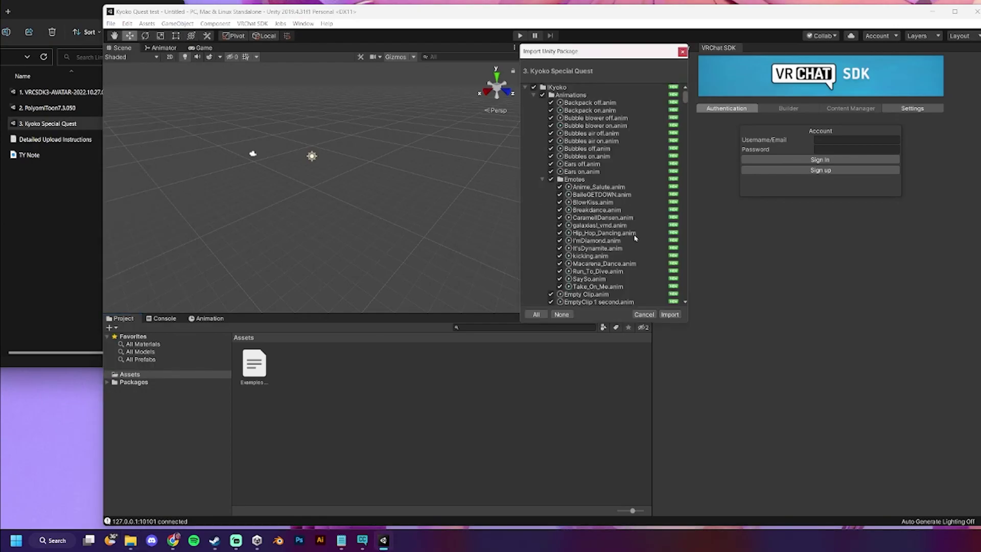
# - Import all contents of the Kyoko Special Quest package
pyautogui.click(670, 314)
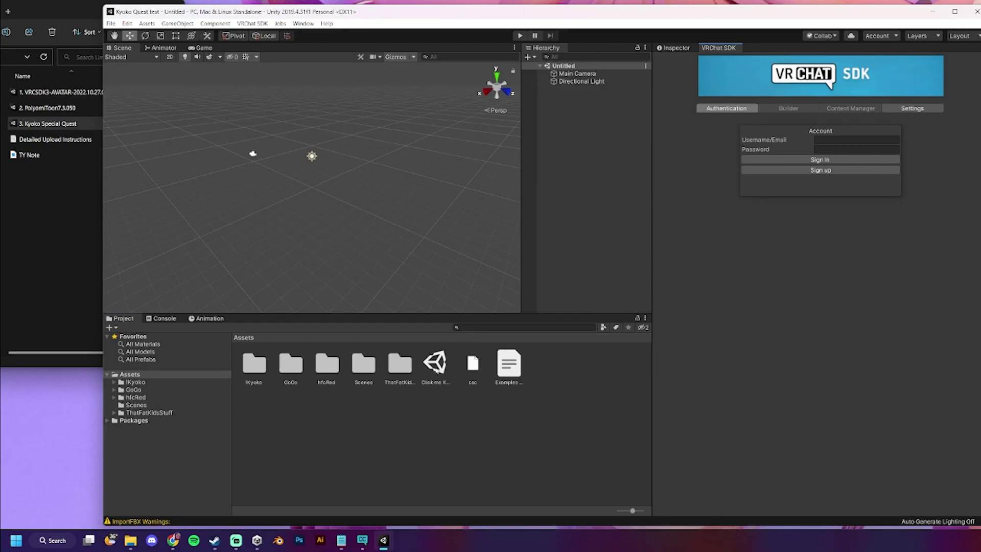
# - Open the Click me Kyoko scene and orbit the view to face the Kyoko poster
pyautogui.doubleClick(435, 364)
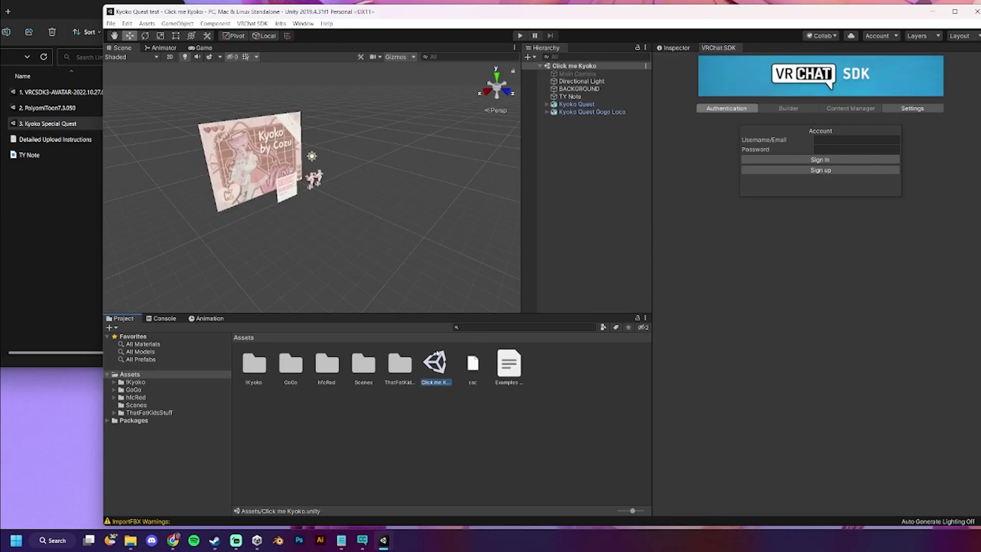
pyautogui.scroll(5, 362, 193)
pyautogui.keyDown('alt'); pyautogui.moveTo(341, 183); pyautogui.dragTo(294, 243); pyautogui.keyUp('alt')
pyautogui.scroll(5, 294, 243)
pyautogui.scroll(-3, 358, 204)
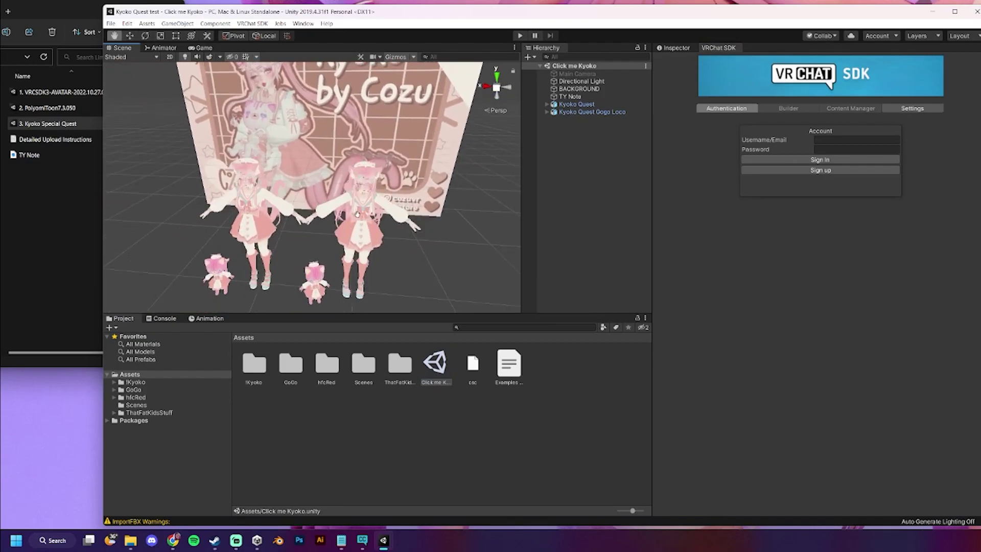
pyautogui.scroll(4, 376, 198)
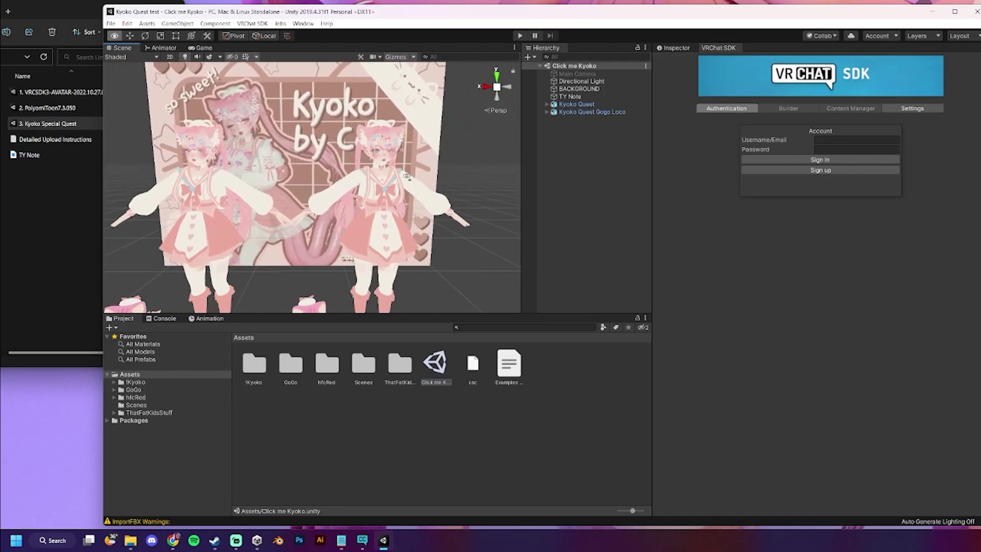
# - Sign in to the VRChat SDK with the account username and password, then frame the avatars
pyautogui.click(825, 140)
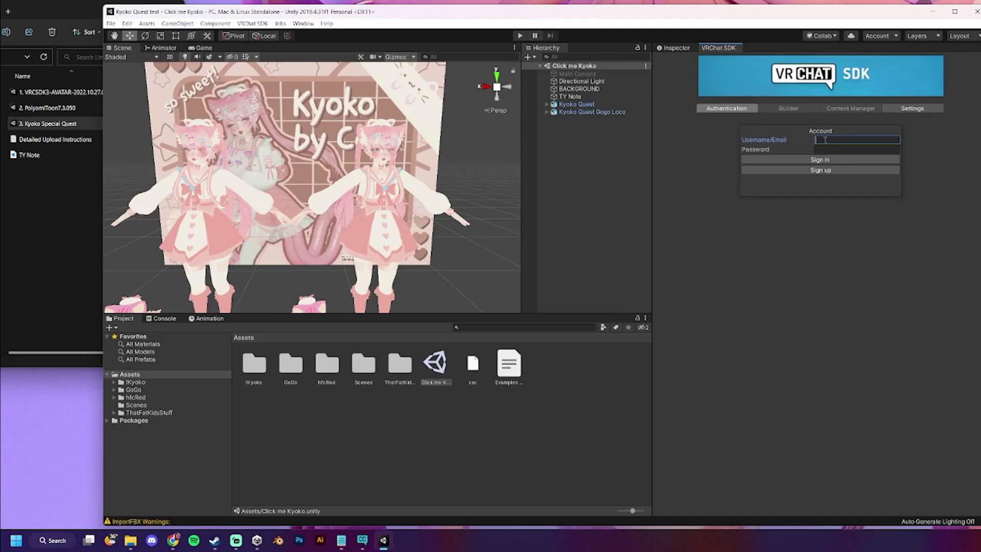
pyautogui.write('Cozu')
pyautogui.click(820, 159)
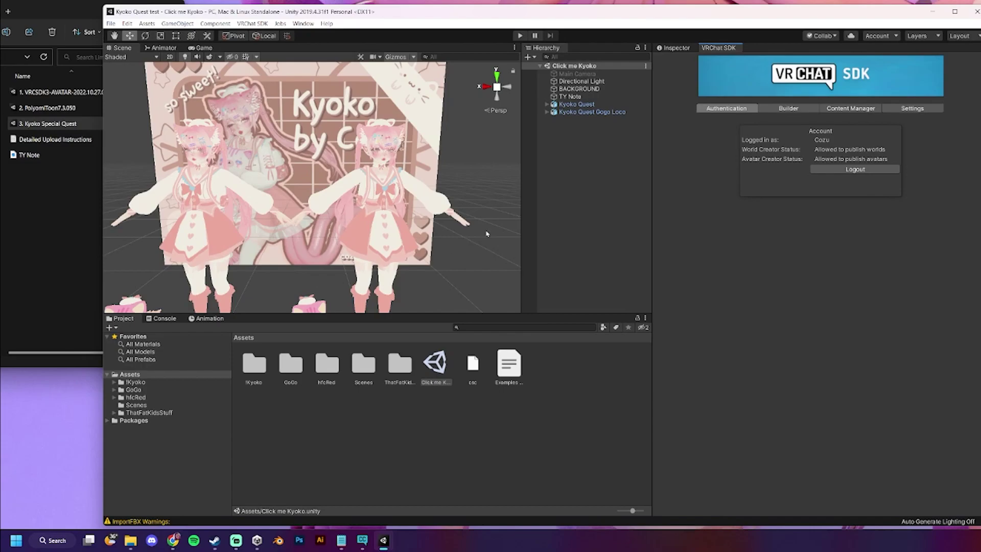
pyautogui.keyDown('alt'); pyautogui.moveTo(482, 250); pyautogui.dragTo(466, 259); pyautogui.keyUp('alt')
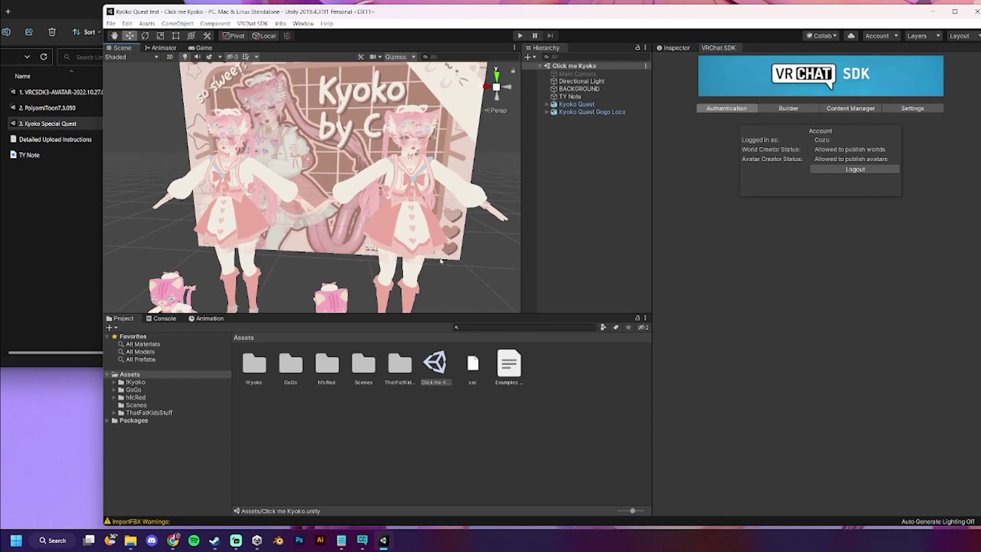
pyautogui.scroll(5, 441, 261)
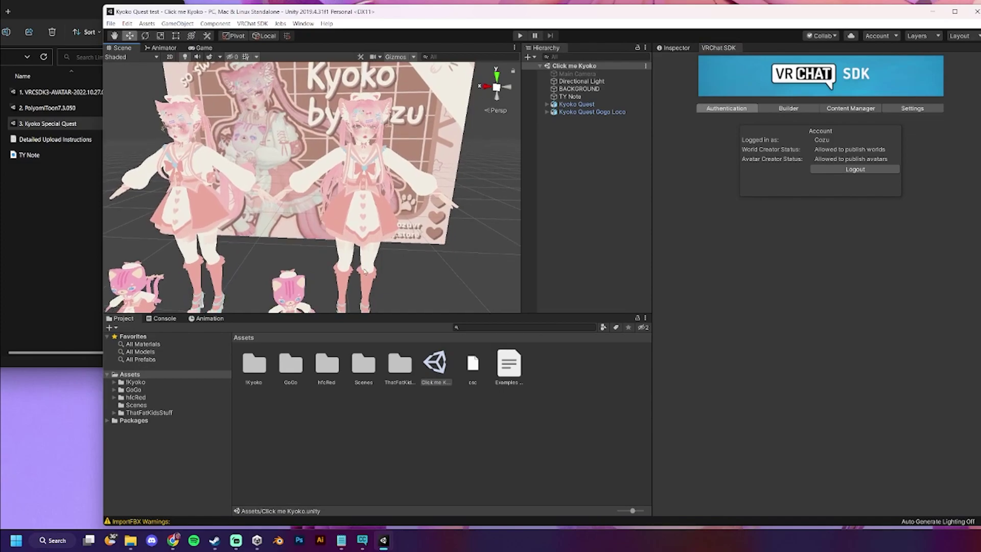
pyautogui.keyDown('alt'); pyautogui.moveTo(364, 270); pyautogui.dragTo(404, 264); pyautogui.keyUp('alt')
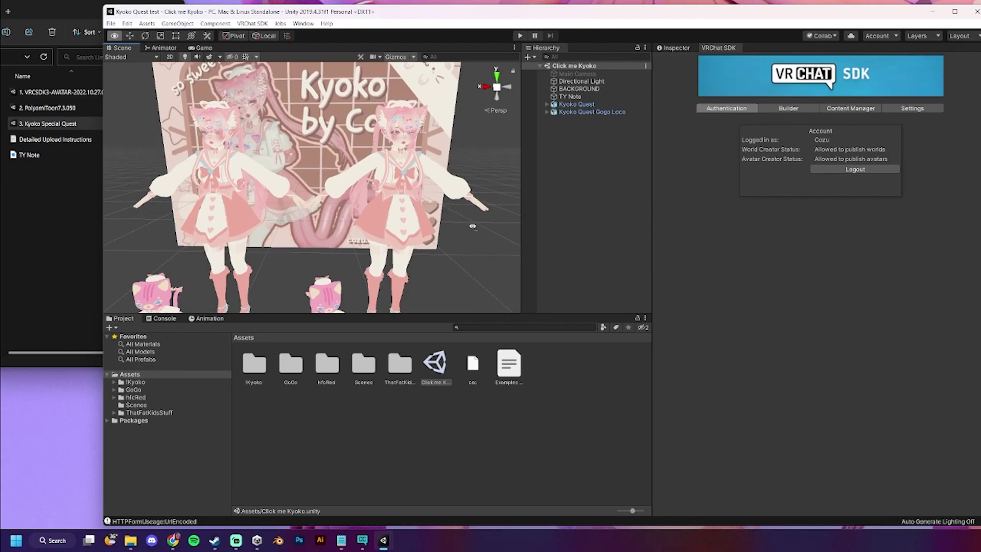
pyautogui.moveTo(404, 264); pyautogui.dragTo(424, 284, button='middle')
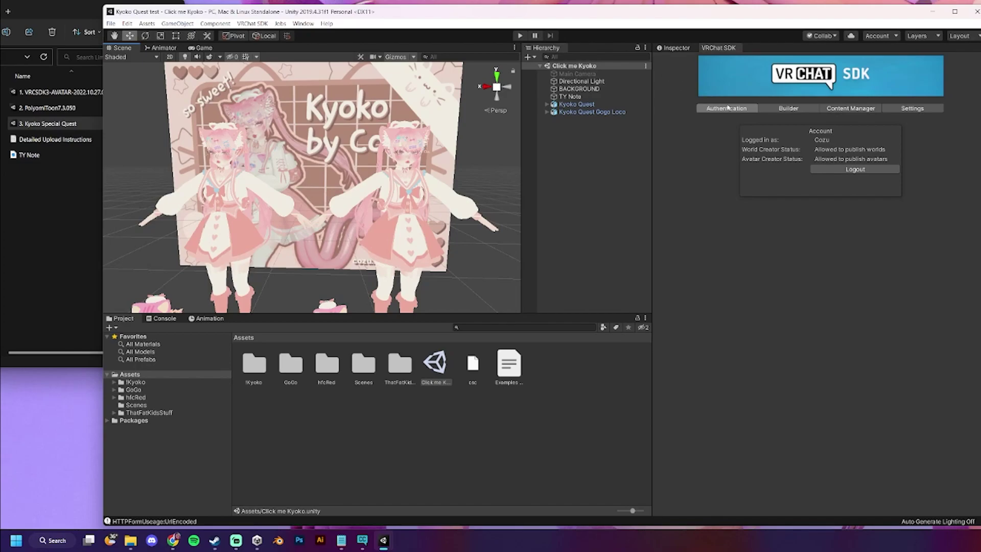
# - Pick Kyoko Quest Gogo Loco in the SDK Builder and deactivate the Kyoko Quest avatar
pyautogui.click(790, 109)
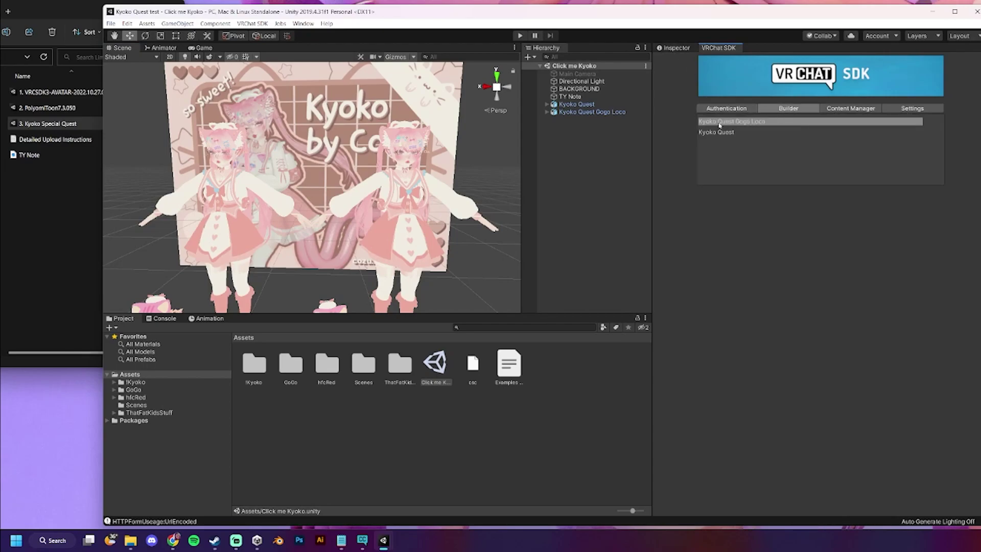
pyautogui.click(719, 124)
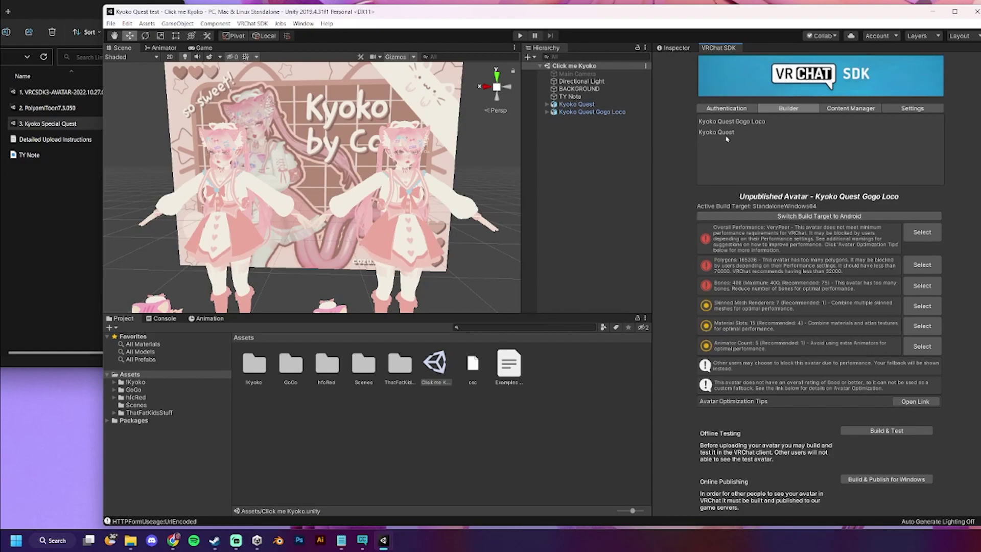
pyautogui.click(593, 105)
pyautogui.hotkey('alt', 'shift', 'a')
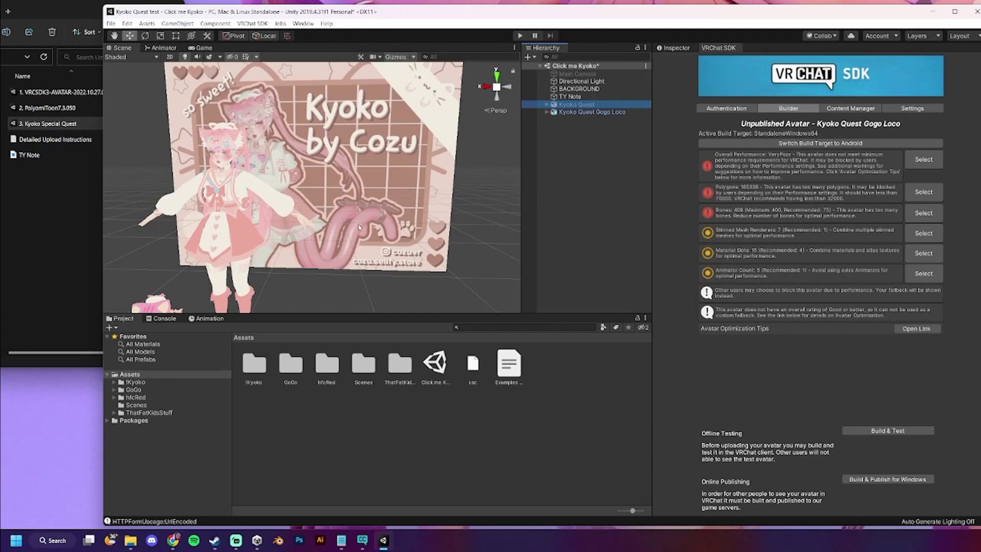
pyautogui.press('f')
pyautogui.scroll(3, 428, 235)
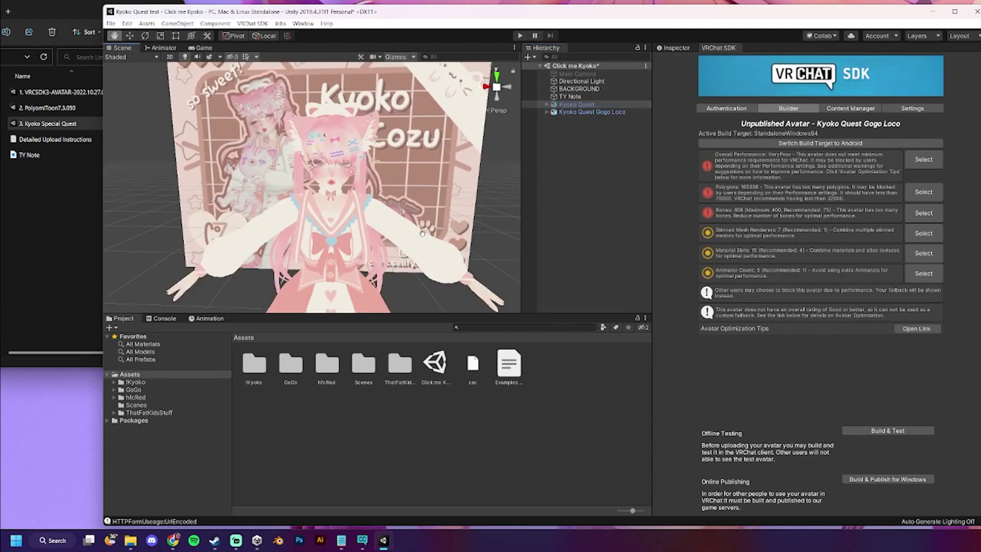
pyautogui.scroll(3, 422, 243)
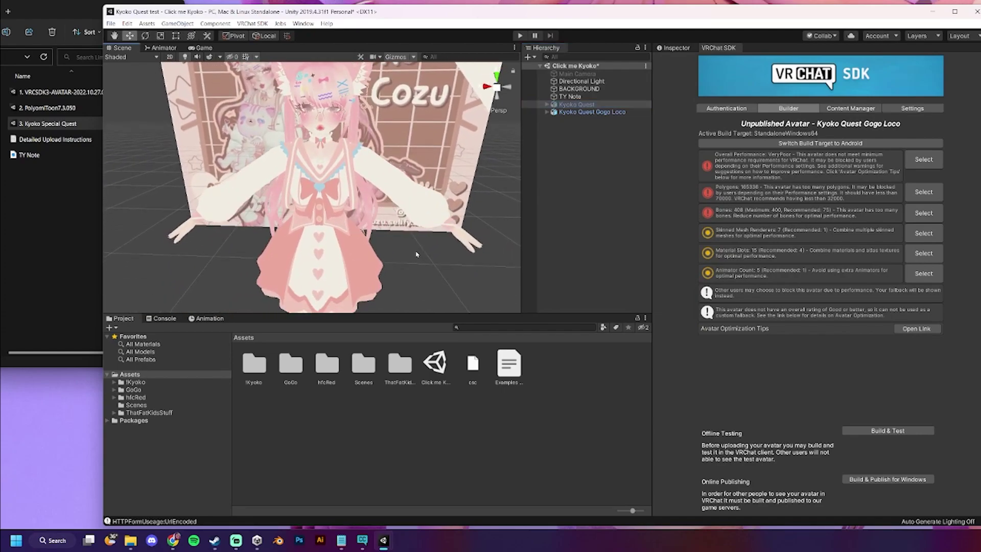
pyautogui.scroll(2, 419, 253)
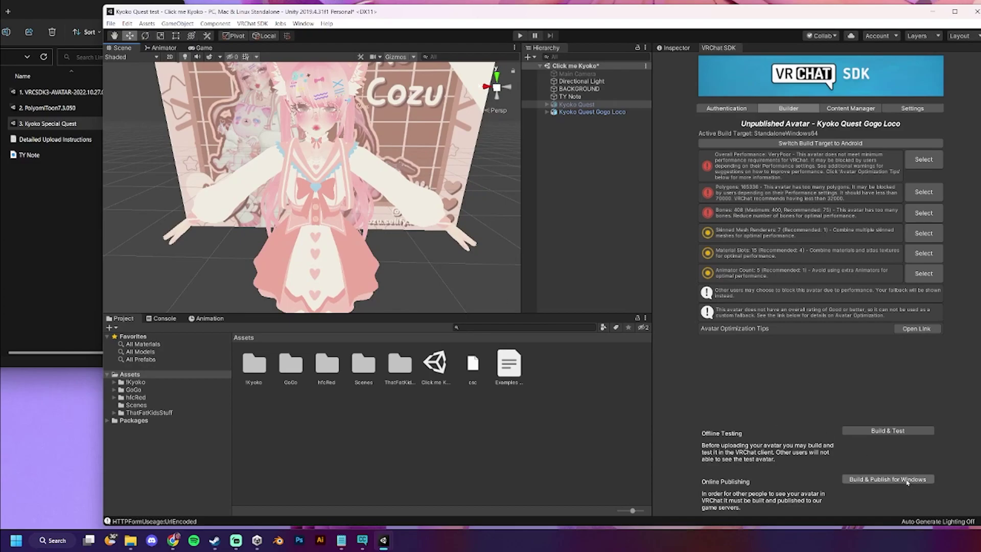
# - Start Build & Publish for Windows, name the avatar 'Kyoko Quest' and confirm upload rights
pyautogui.click(907, 482)
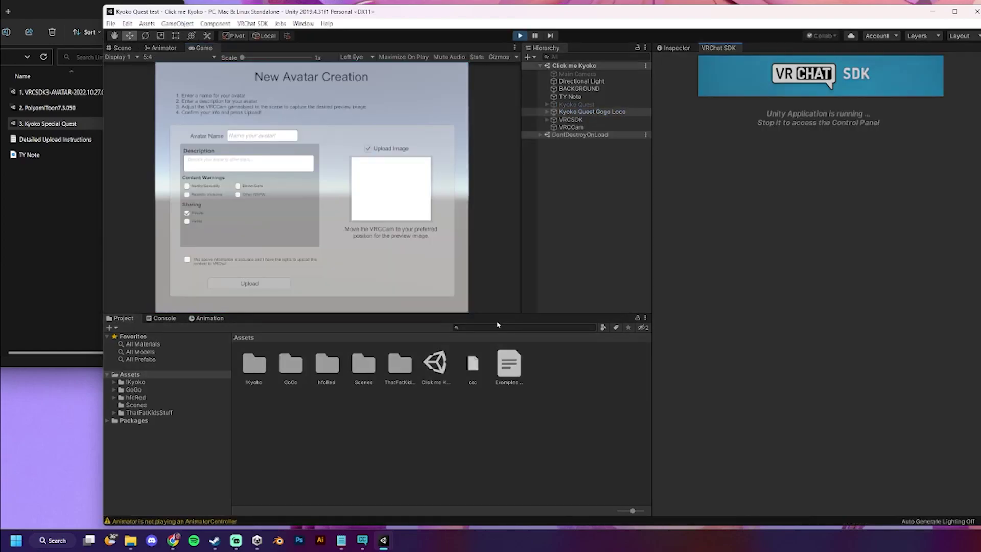
pyautogui.click(222, 136)
pyautogui.write('Kyoko Ques')
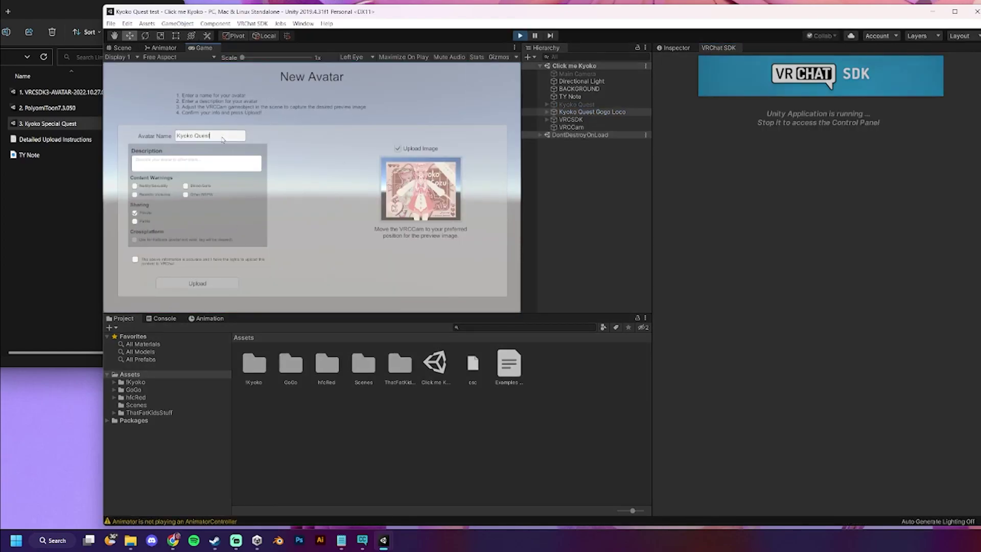
pyautogui.write('t')
pyautogui.click(136, 260)
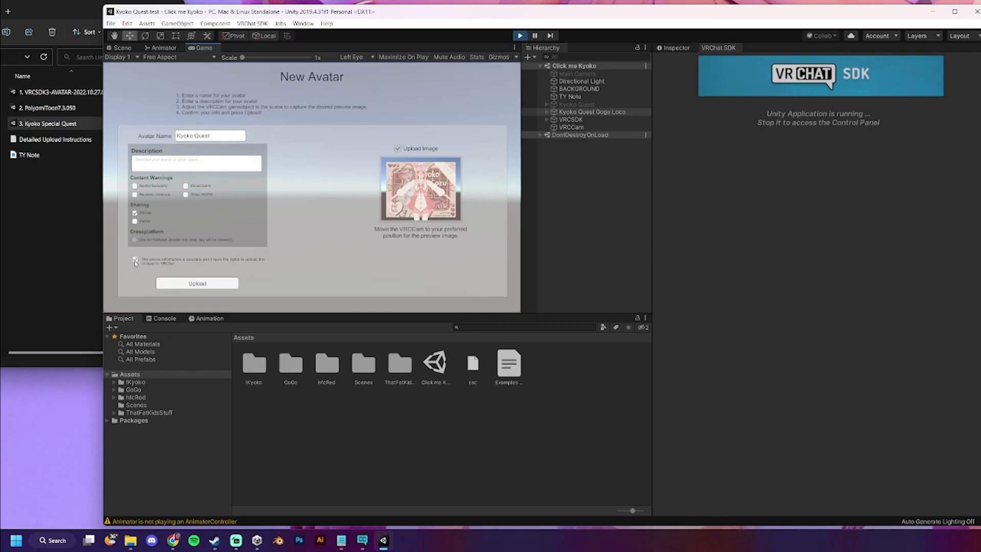
# - Move the VRCCam preview camera toward the Kyoko poster for the upload thumbnail
pyautogui.click(122, 47)
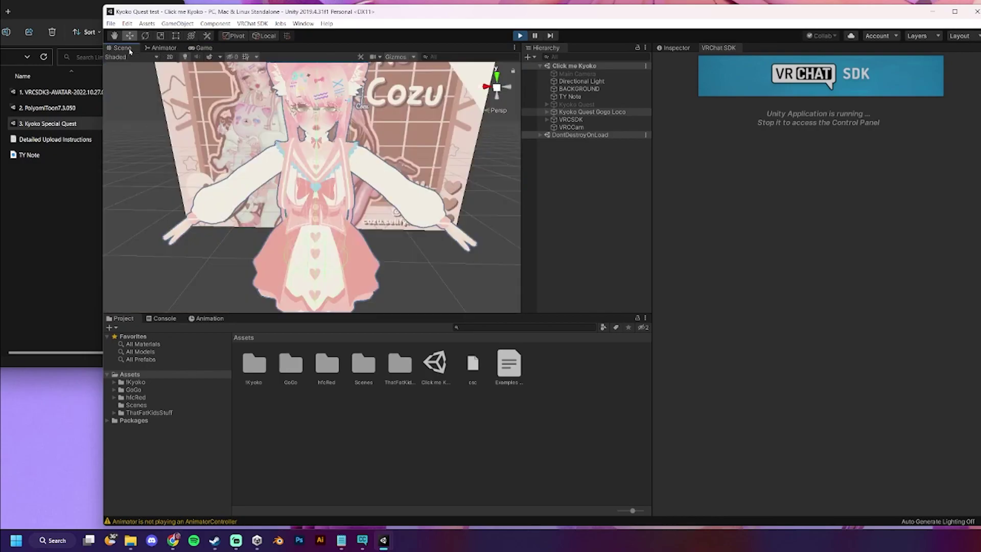
pyautogui.scroll(-5, 318, 201)
pyautogui.moveTo(318, 201); pyautogui.dragTo(363, 207, button='middle')
pyautogui.press('w')
pyautogui.click(340, 210)
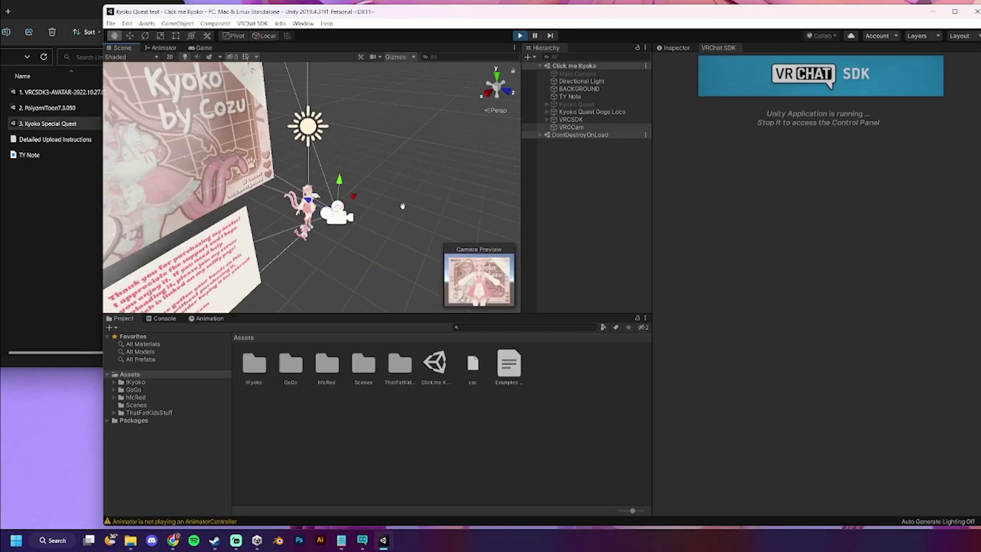
pyautogui.scroll(2, 409, 225)
pyautogui.moveTo(391, 236); pyautogui.dragTo(268, 225)
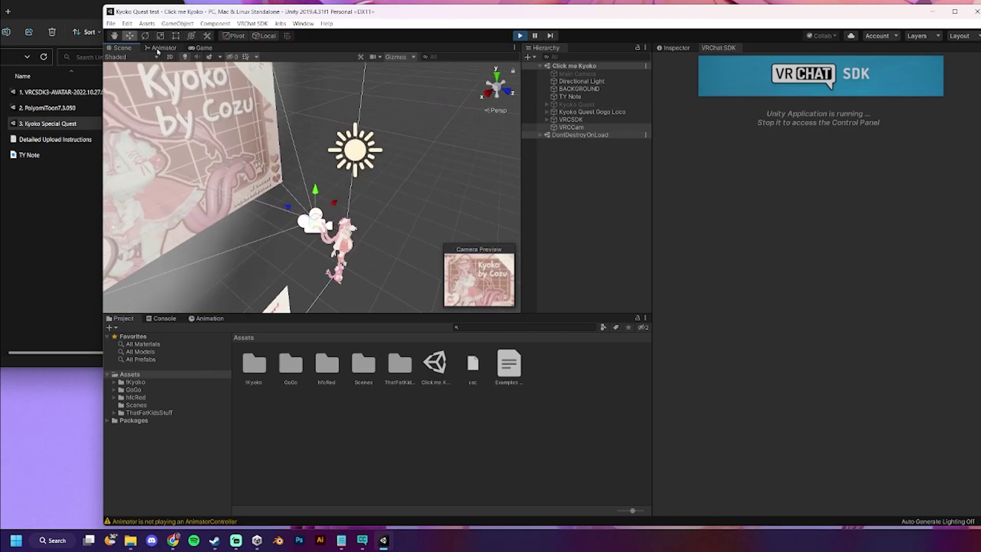
pyautogui.click(161, 48)
pyautogui.click(200, 48)
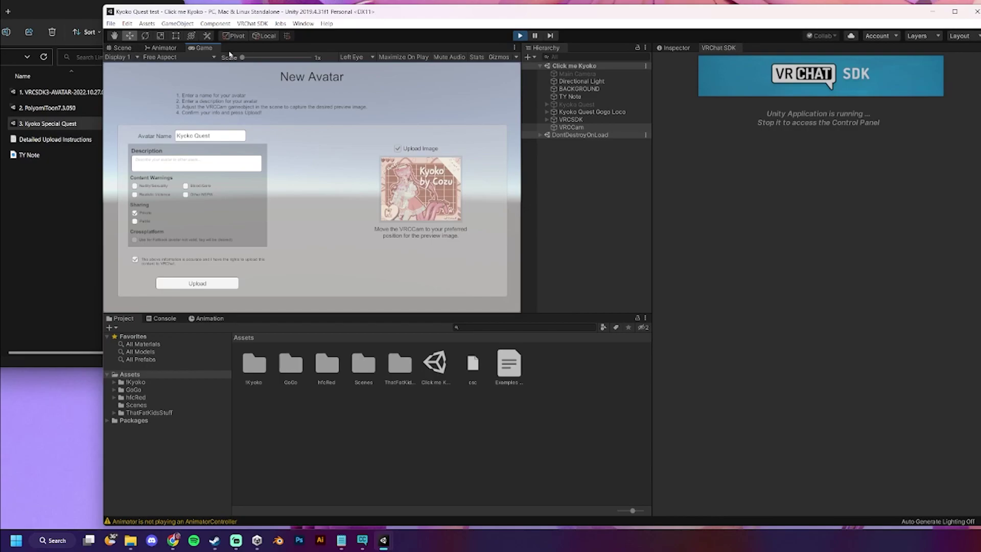
pyautogui.click(123, 48)
# - Stop play mode and search the SDK Content Manager for 'kyok' to list the Kyoko avatars
pyautogui.click(520, 35)
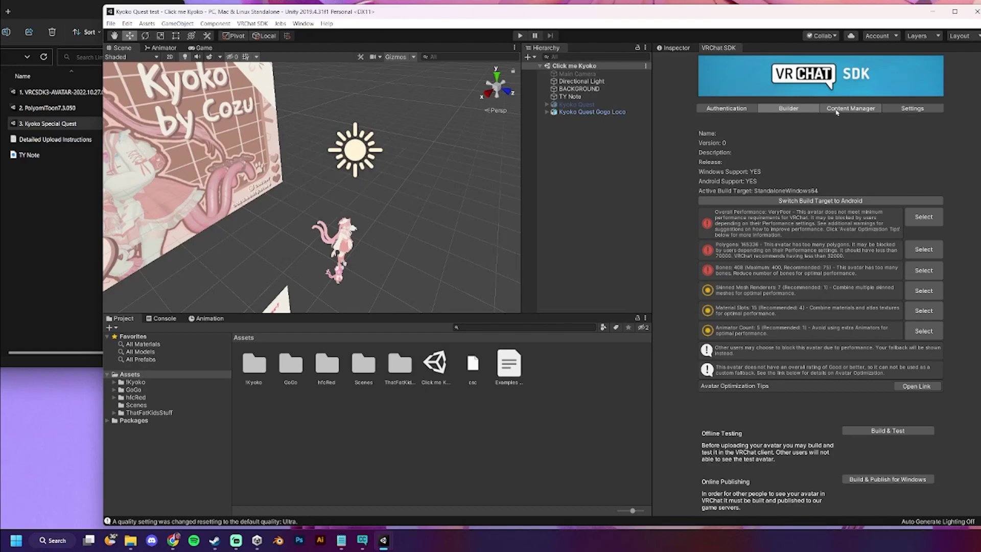
pyautogui.click(836, 110)
pyautogui.click(831, 135)
pyautogui.write('kyo')
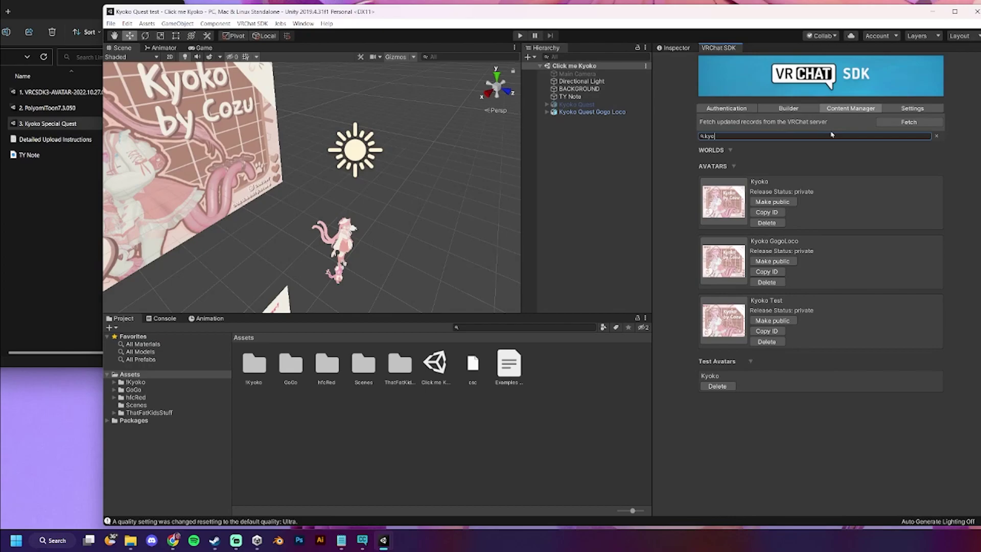
pyautogui.write('k')
pyautogui.click(766, 331)
# - Detach the Gogo Loco avatar's blueprint ID and attach the pasted PC avatar blueprint ID
pyautogui.click(673, 48)
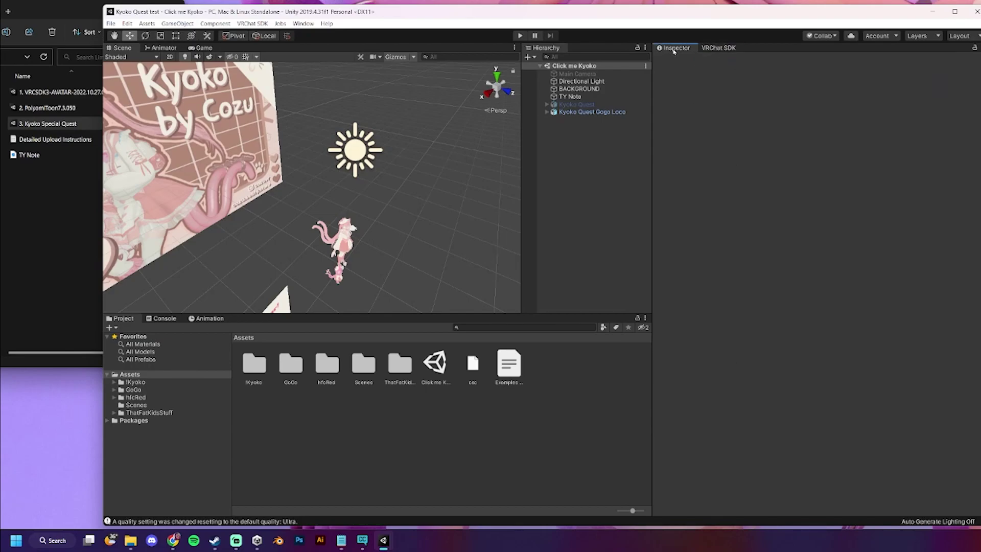
pyautogui.click(592, 112)
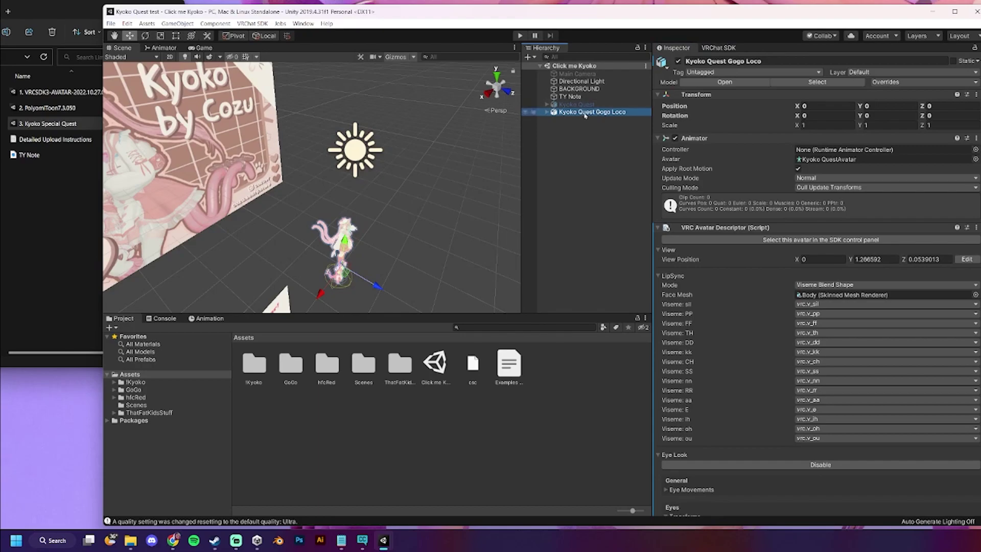
pyautogui.scroll(-10, 781, 319)
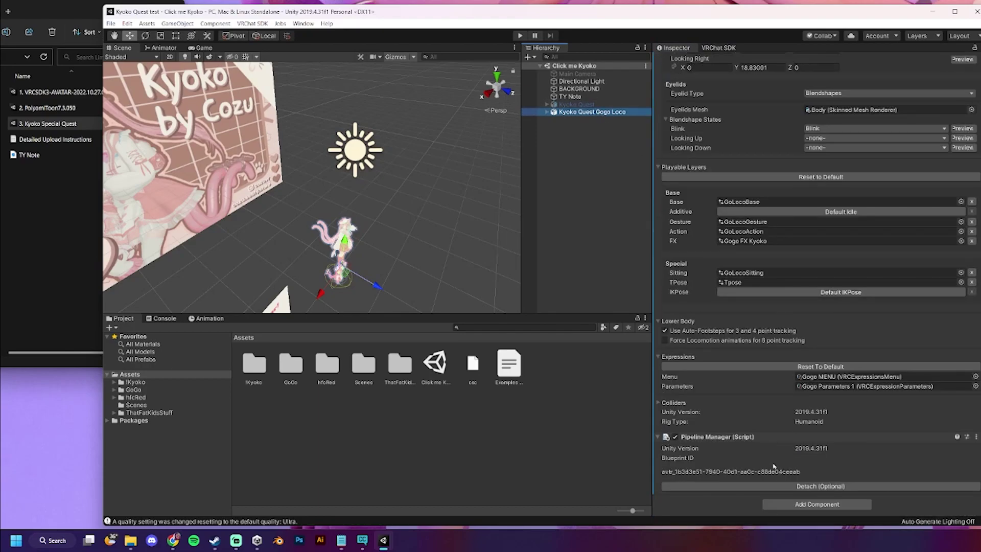
pyautogui.click(759, 484)
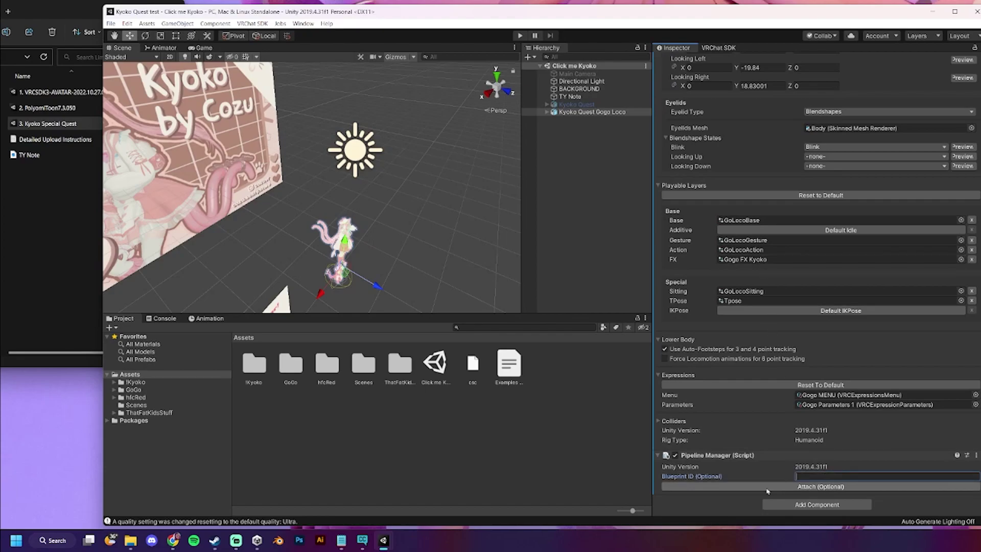
pyautogui.click(682, 478)
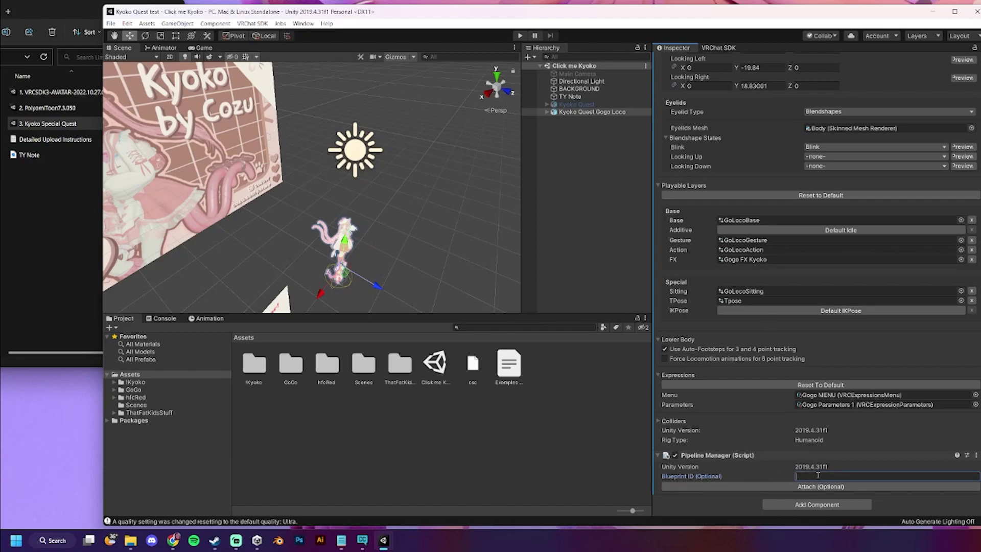
pyautogui.write('avtr_8bea0b08-411d-46da-996e-cbf743c08349')
pyautogui.click(789, 487)
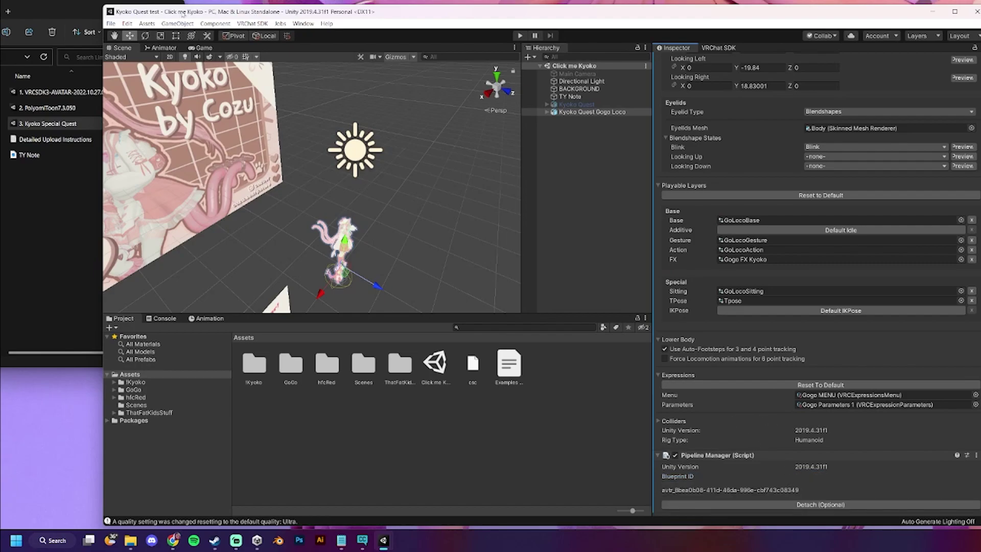
# - Switch the project's build platform to Android in Build Settings
pyautogui.click(115, 26)
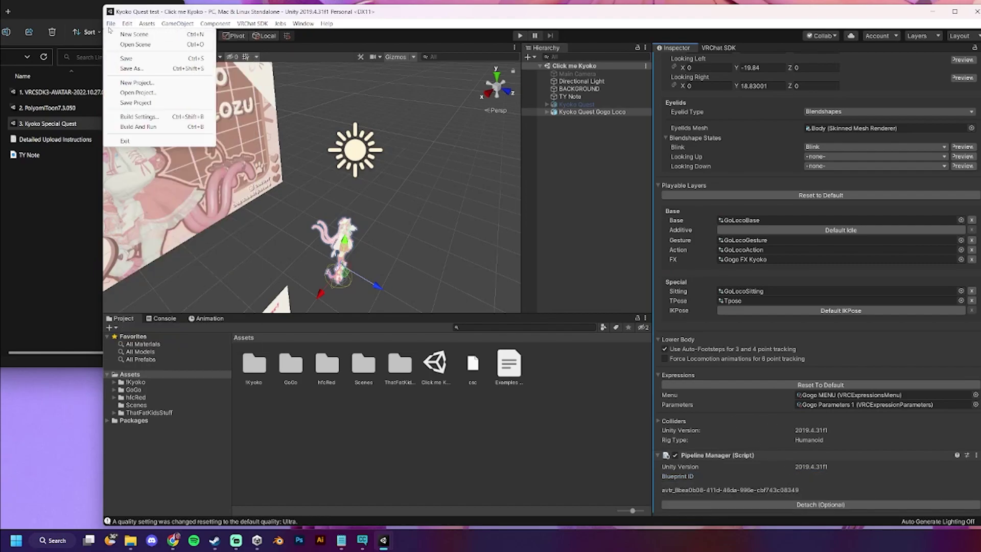
pyautogui.click(145, 117)
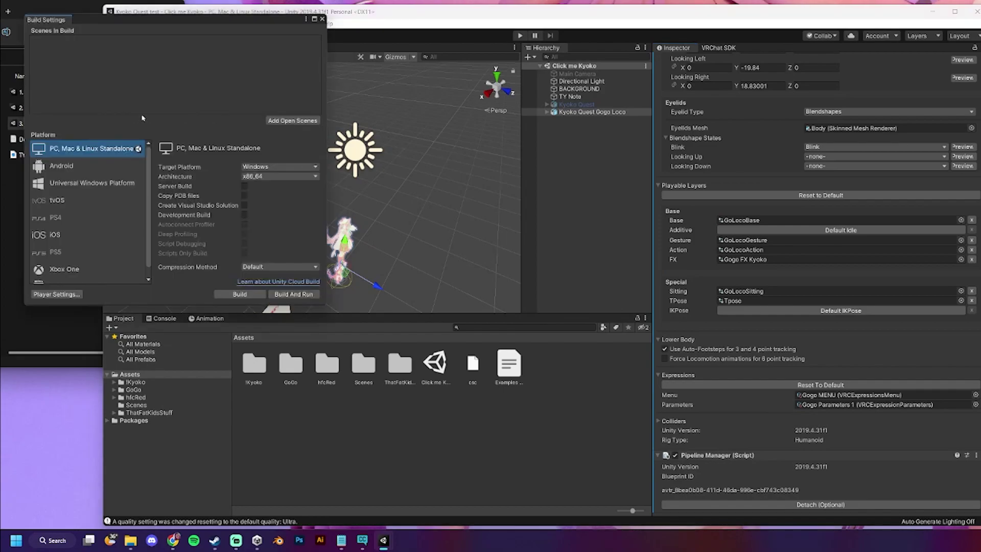
pyautogui.click(92, 171)
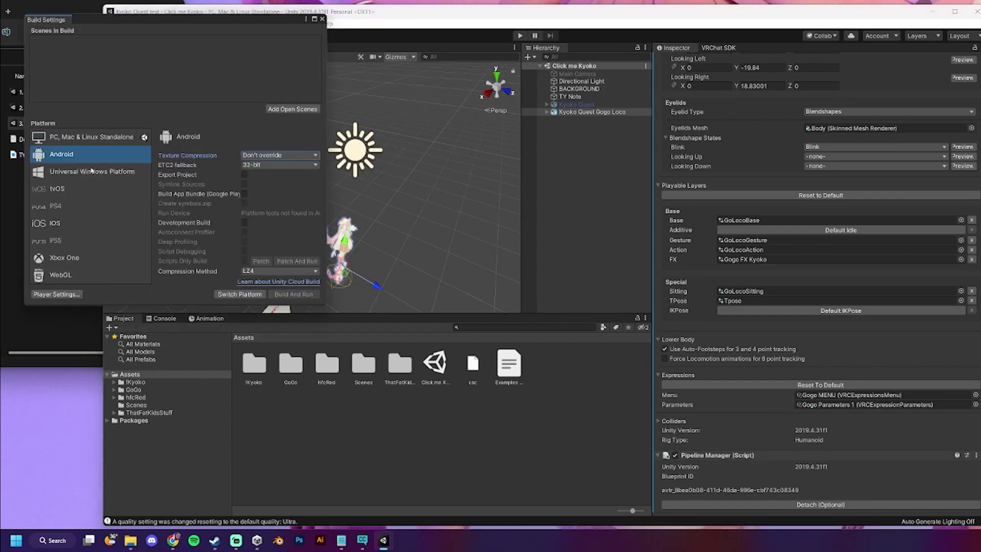
pyautogui.click(224, 295)
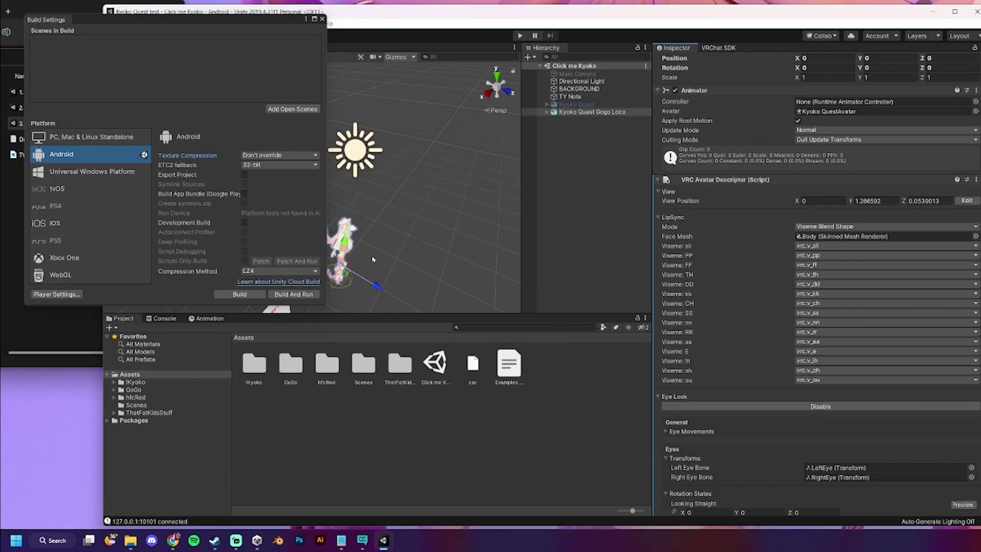
pyautogui.moveTo(248, 29); pyautogui.dragTo(465, 33)
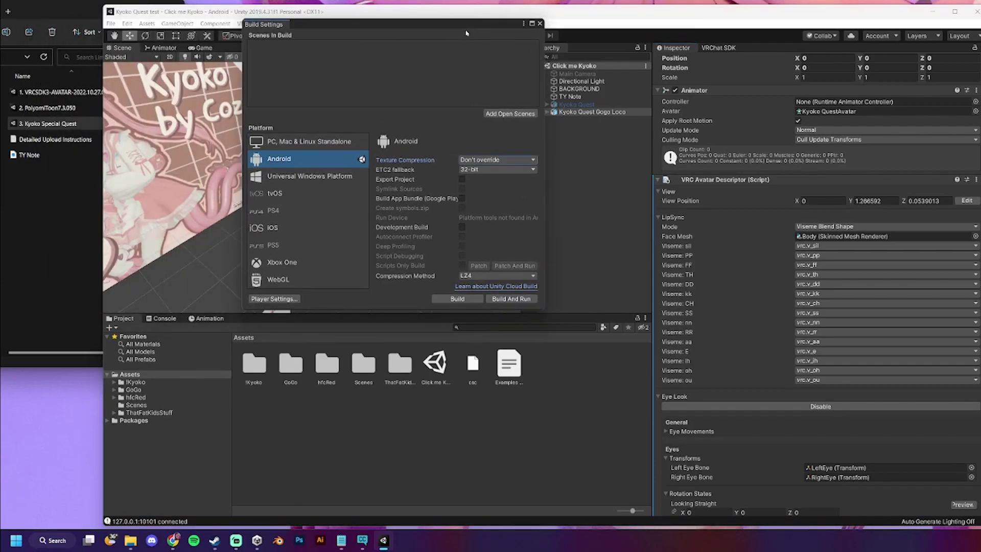
# - Close Build Settings and run Build & Publish for Android on Kyoko Test in the SDK Builder
pyautogui.click(539, 24)
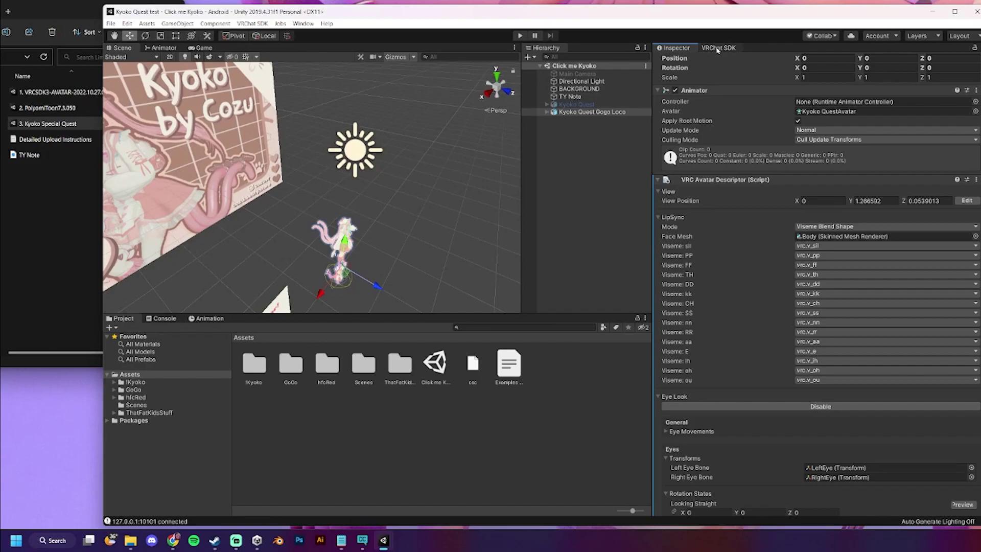
pyautogui.scroll(-10, 759, 437)
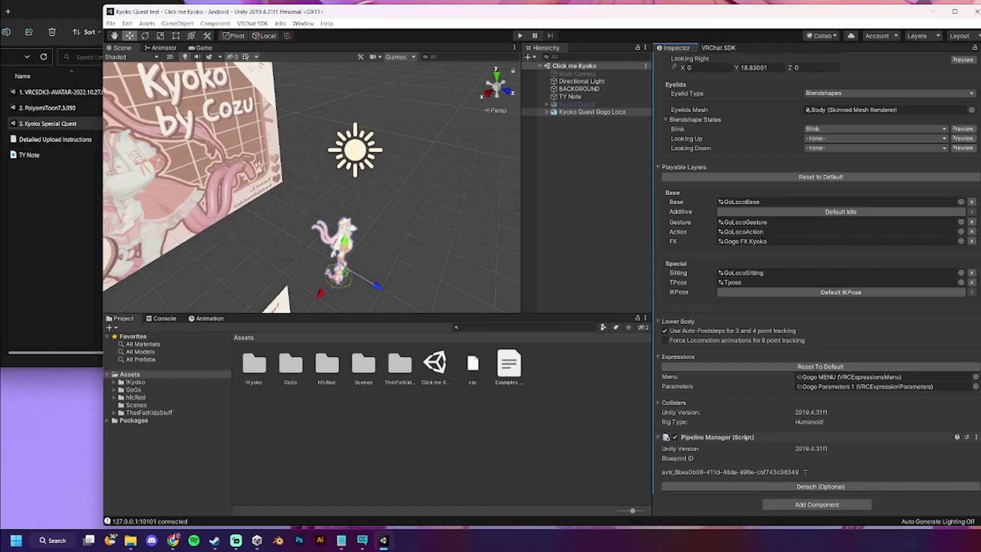
pyautogui.scroll(10, 804, 471)
pyautogui.click(718, 47)
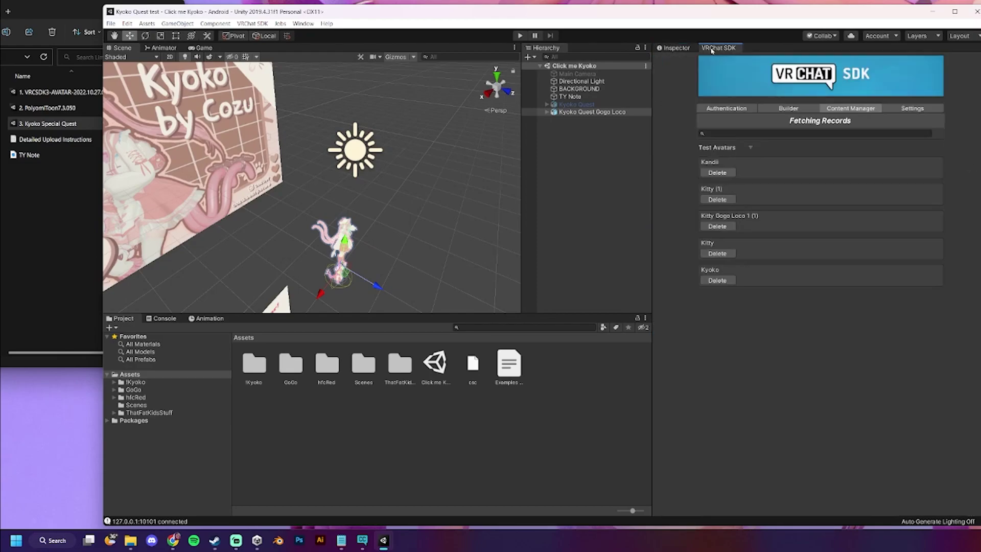
pyautogui.click(771, 110)
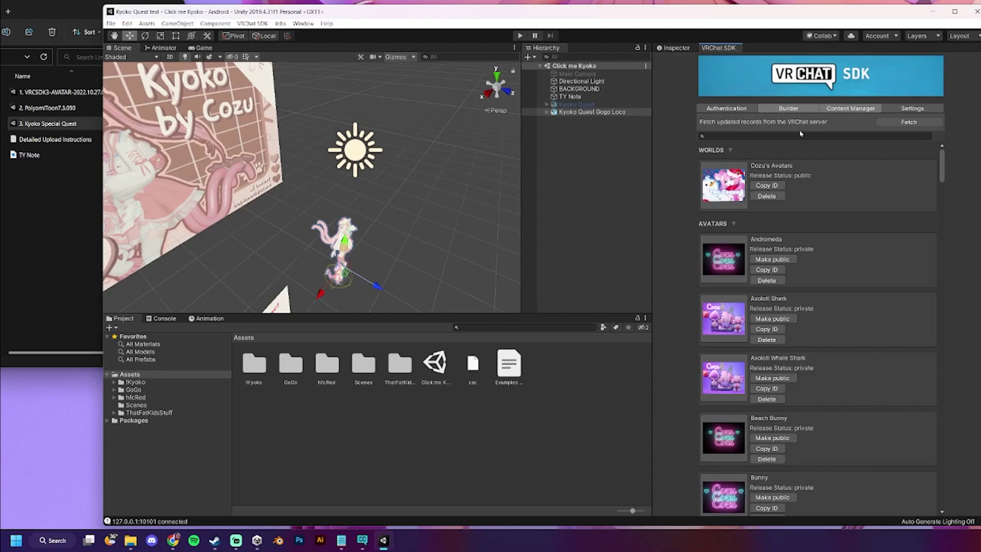
pyautogui.click(859, 480)
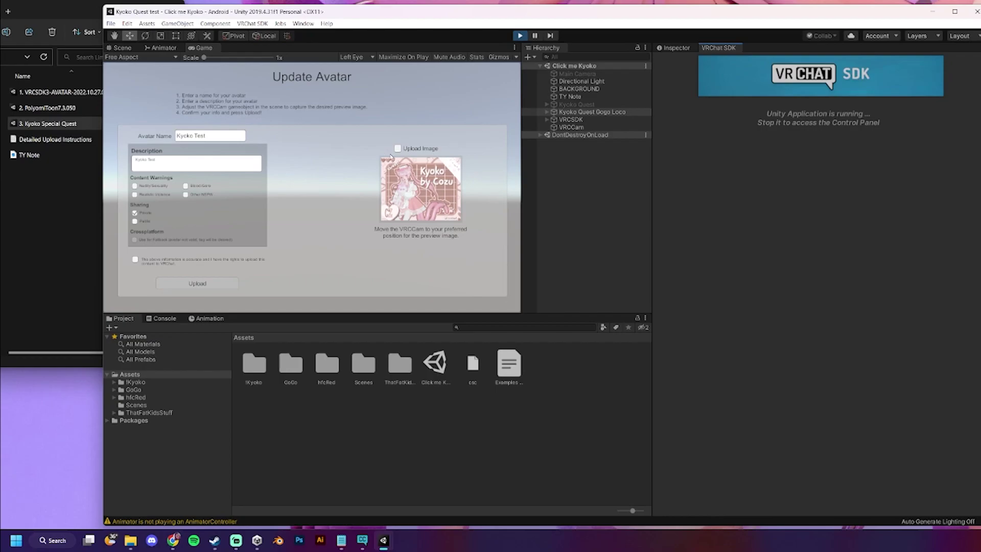
# - Enable a new thumbnail image and move the VRCCam preview camera to frame Kyoko's face
pyautogui.click(397, 149)
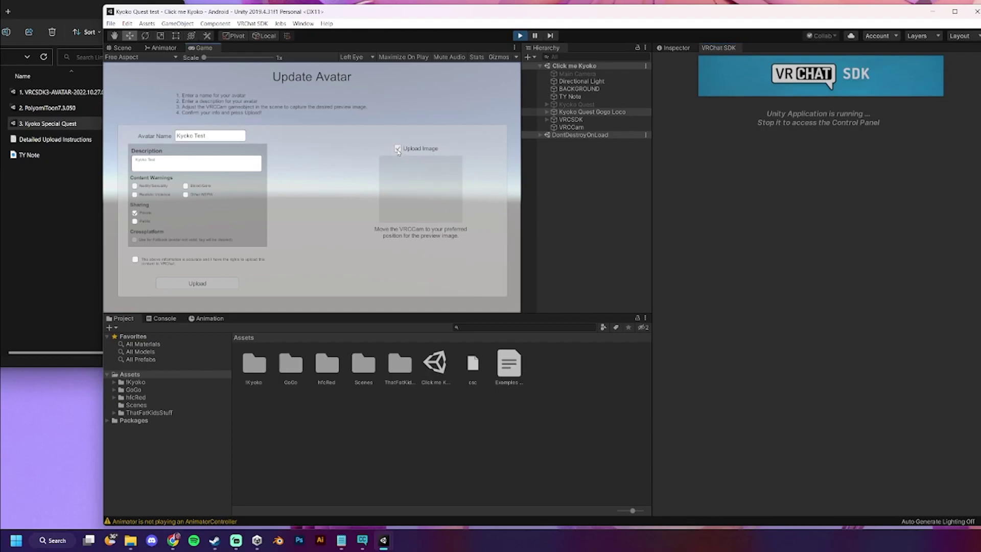
pyautogui.click(122, 48)
pyautogui.click(384, 254)
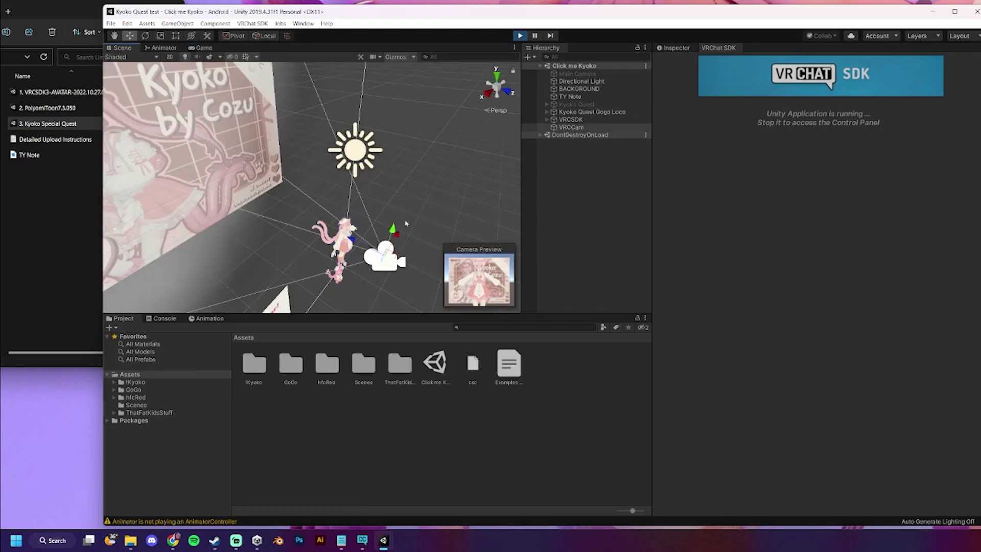
pyautogui.scroll(3, 384, 255)
pyautogui.moveTo(384, 255); pyautogui.dragTo(380, 154, button='middle')
pyautogui.press('w')
pyautogui.scroll(2, 380, 154)
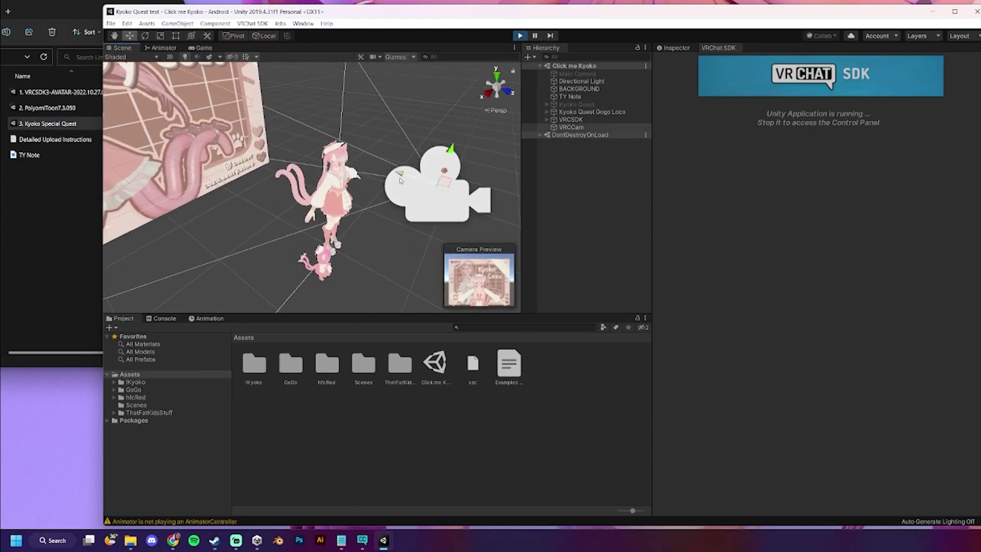
pyautogui.moveTo(365, 176); pyautogui.dragTo(351, 108)
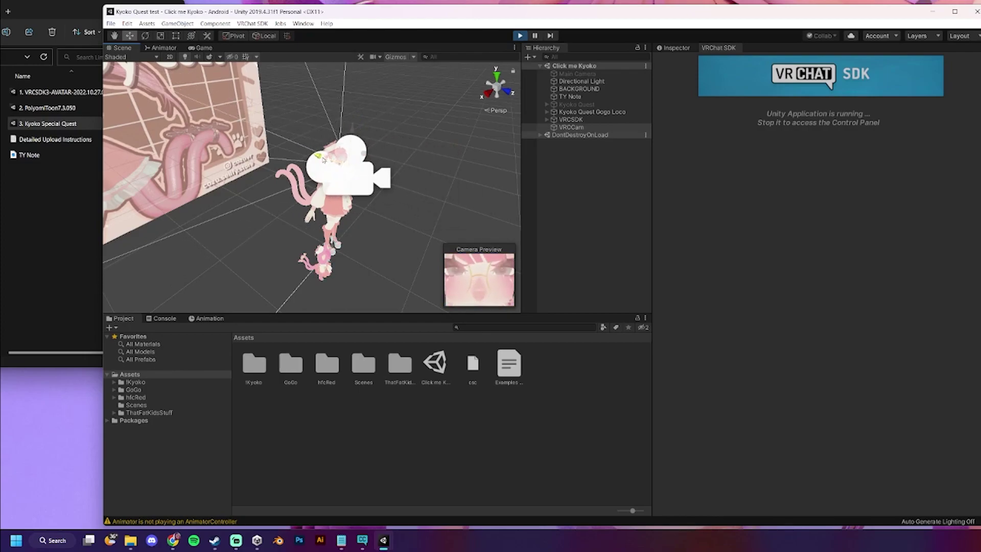
# - Verify the thumbnail framing, confirm upload rights, and start uploading the Quest avatar
pyautogui.click(201, 48)
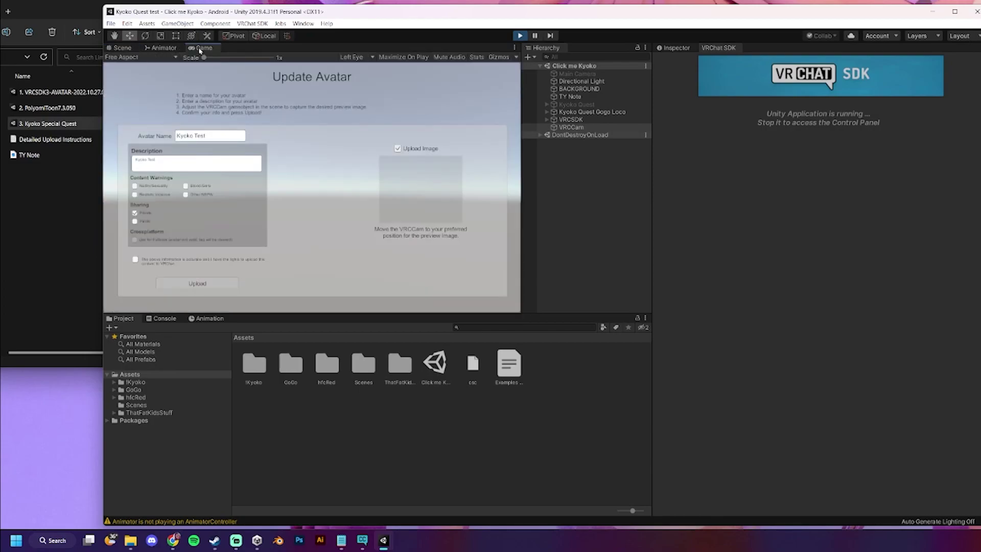
pyautogui.click(124, 48)
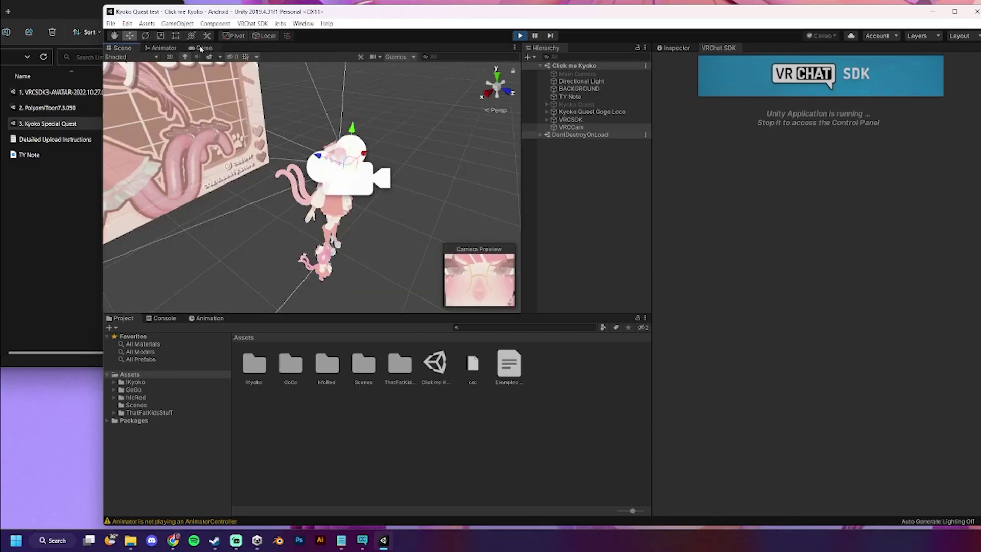
pyautogui.click(201, 48)
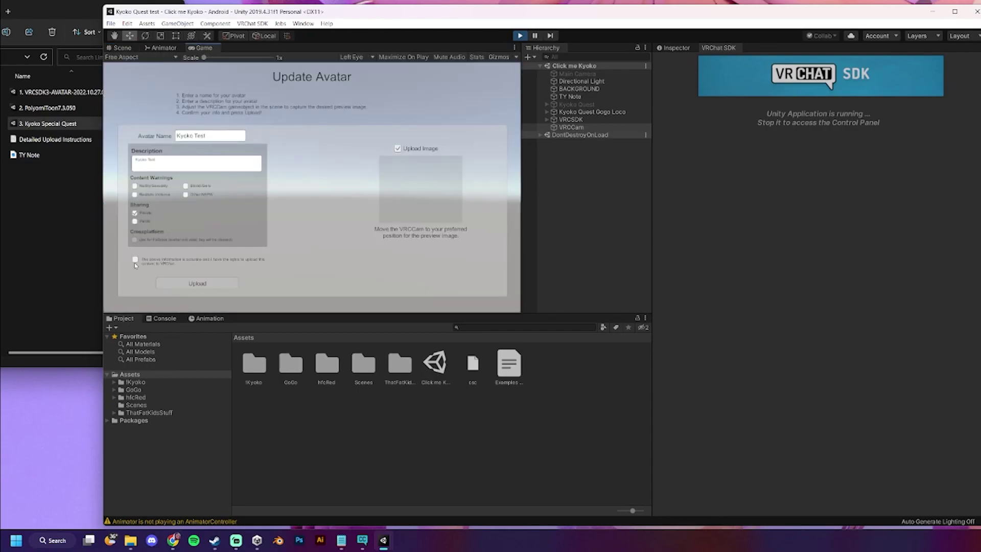
pyautogui.click(122, 48)
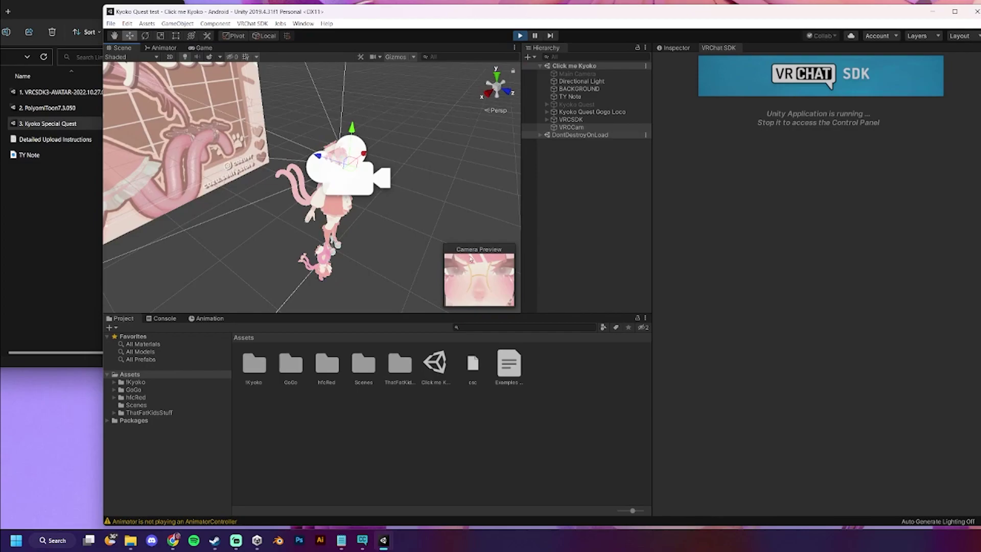
pyautogui.click(161, 48)
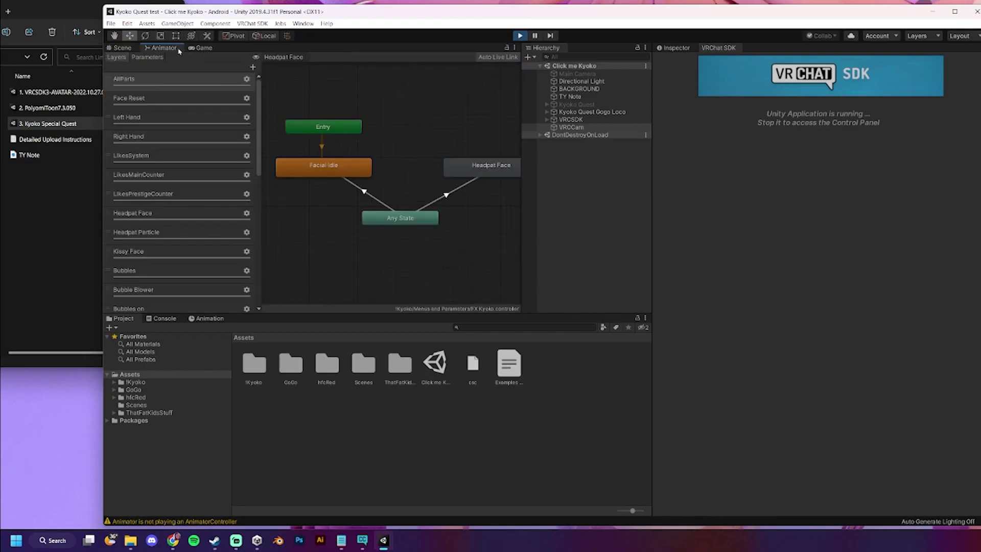
pyautogui.click(199, 48)
pyautogui.click(135, 259)
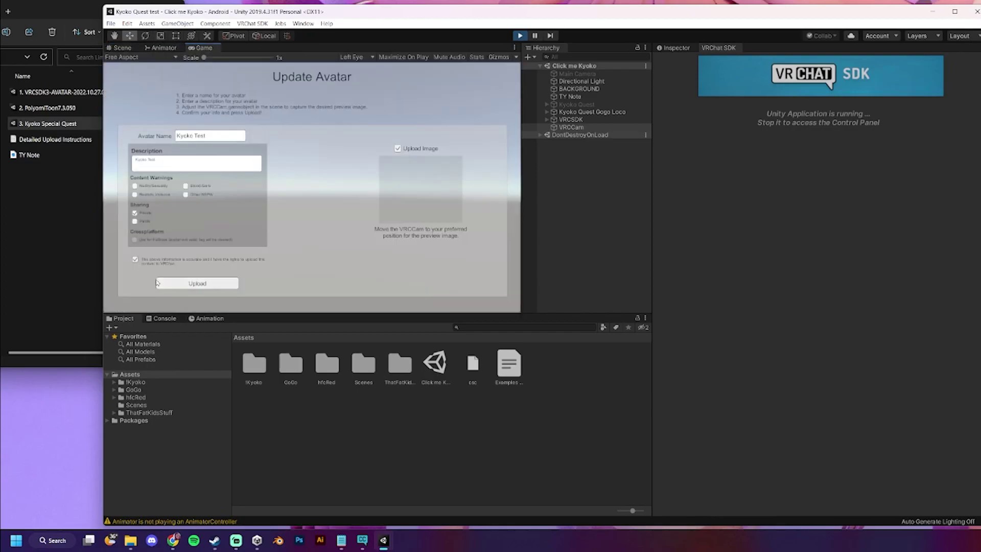
pyautogui.click(175, 287)
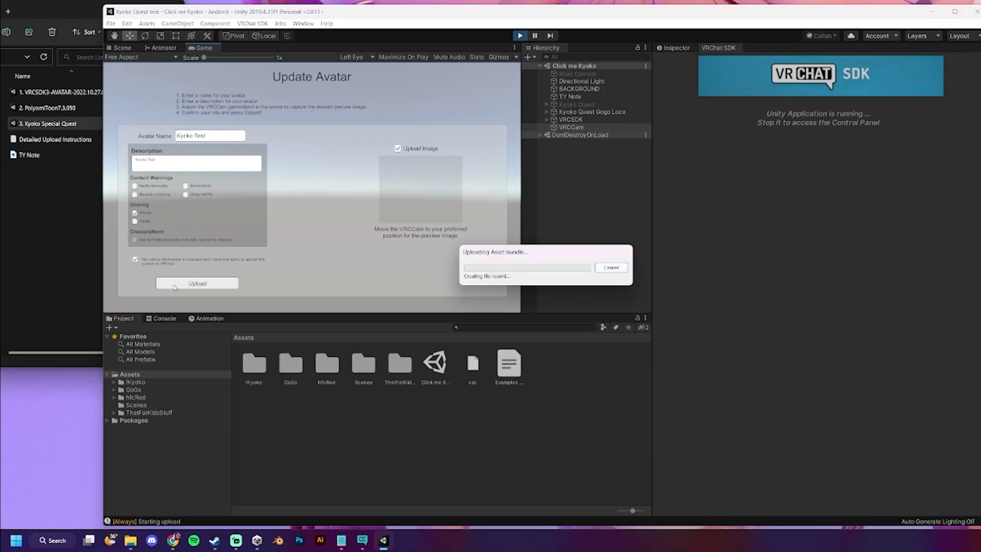